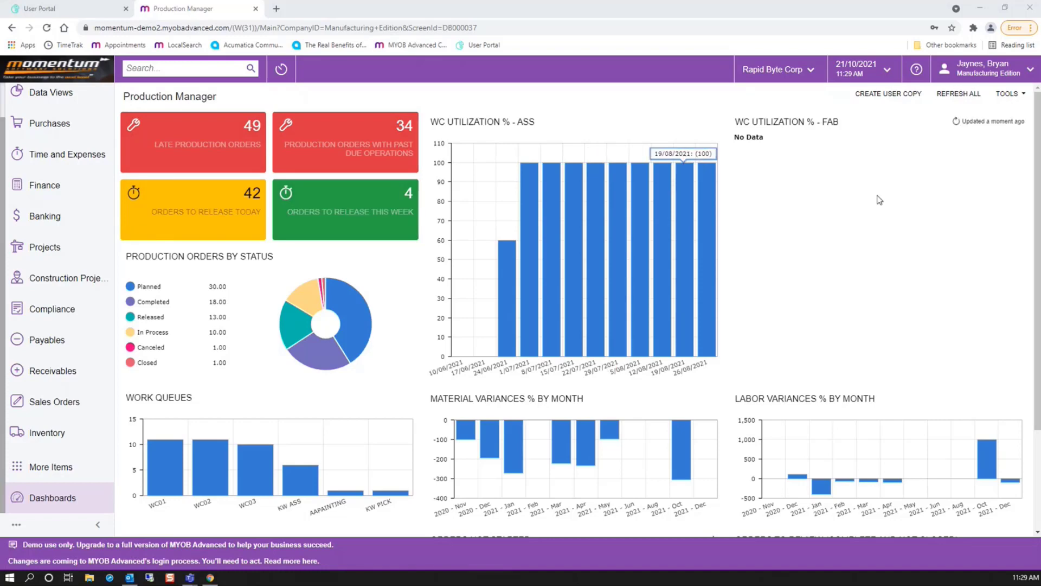
Review the Production Manager dashboard, from the order status tiles and utilization charts down to the order lists
scroll(879, 199, down, 3)
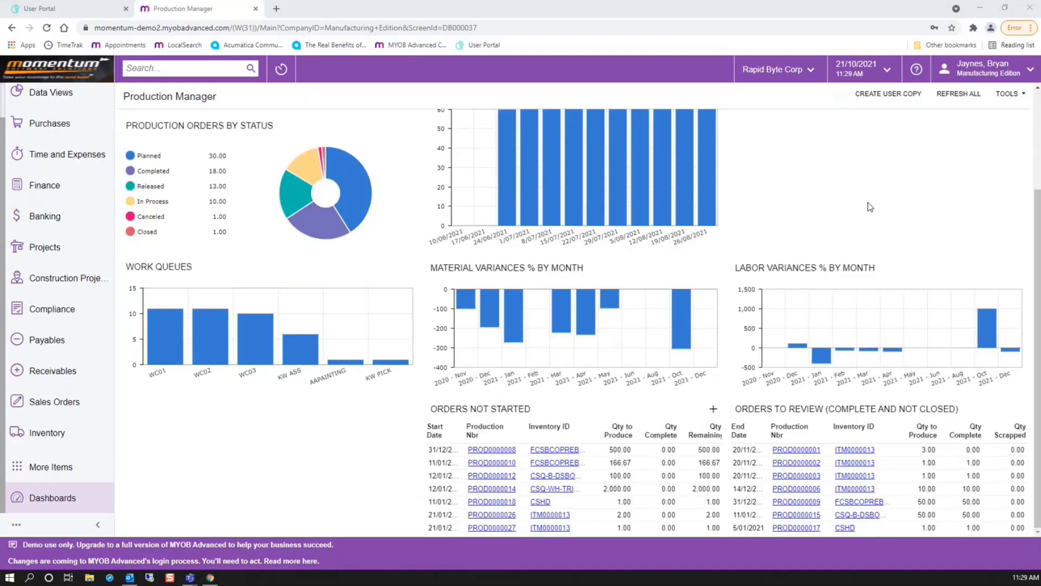
scroll(347, 244, up, 3)
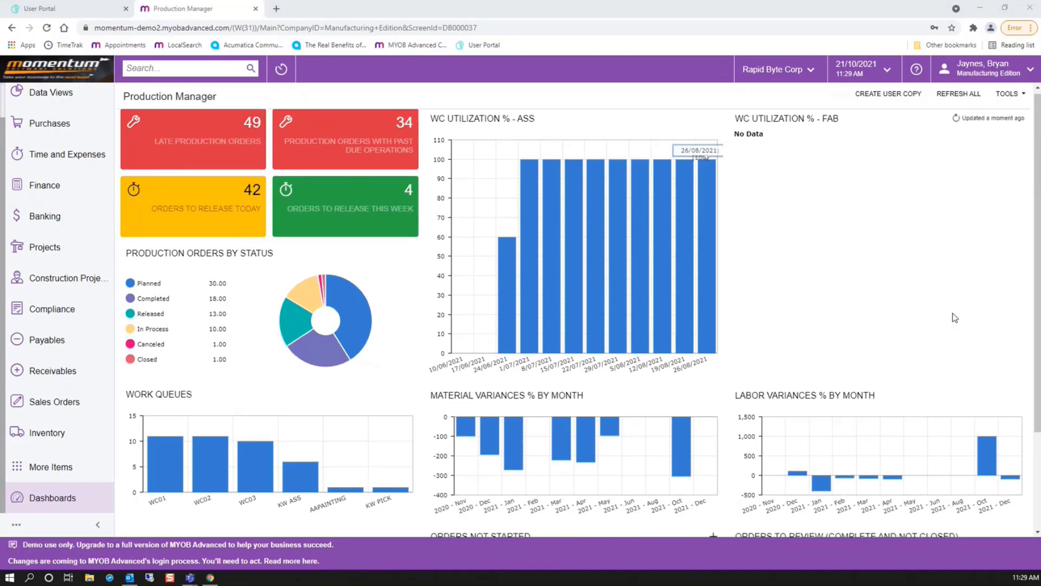
scroll(705, 173, down, 3)
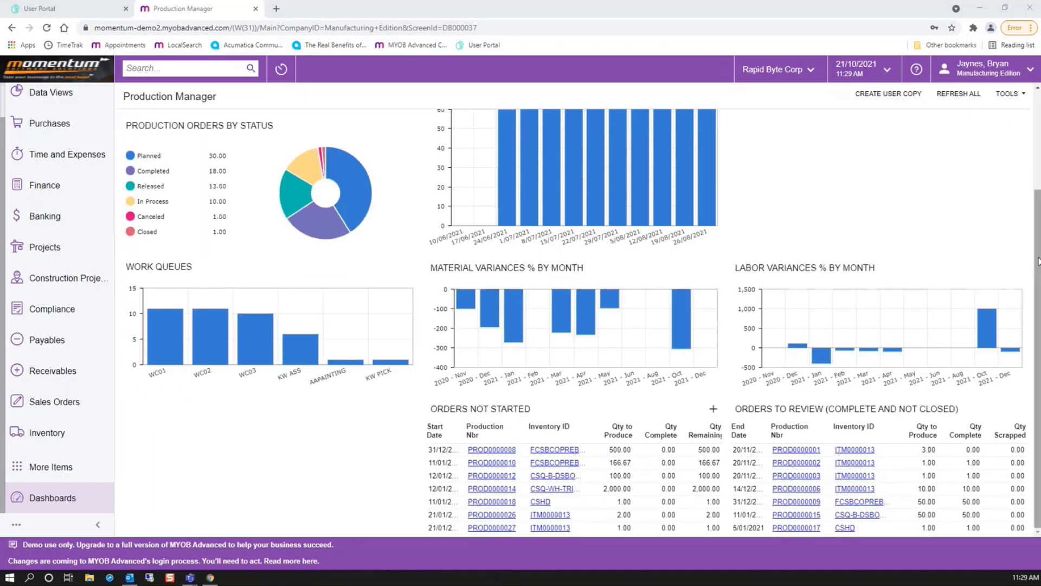
drag(1037, 265, 1025, 157)
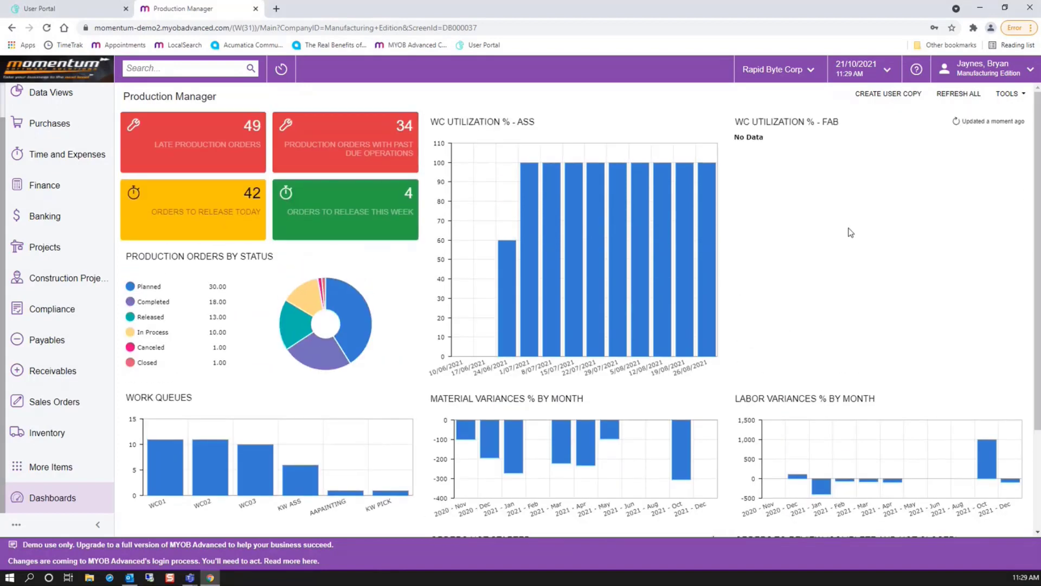
scroll(848, 235, down, 3)
scroll(848, 235, up, 3)
Find the swing mesh gate among the inventory stock items by searching for "swin" and open its record GFRONTMESH2
click(43, 432)
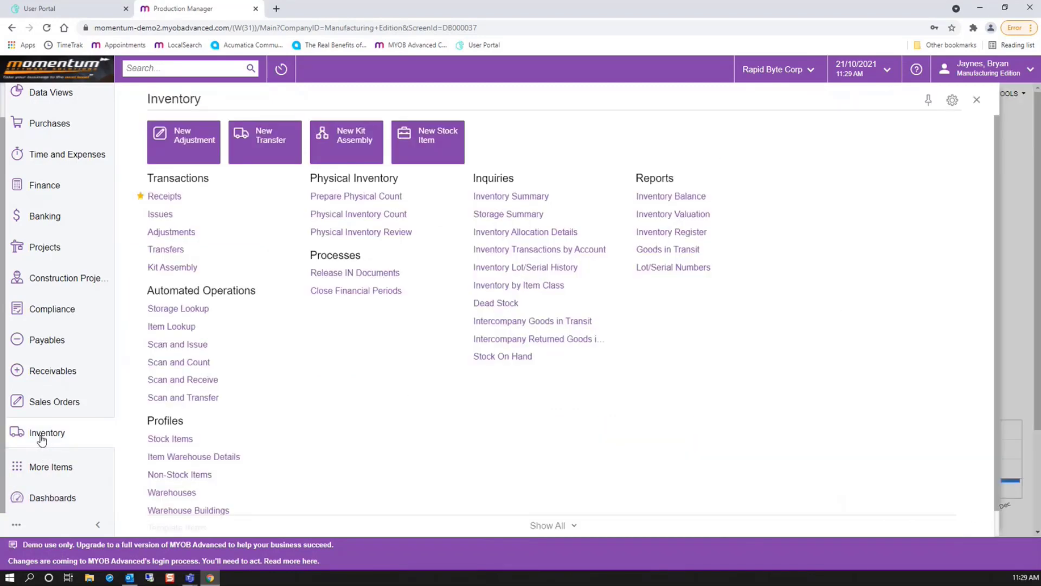
scroll(336, 386, down, 1)
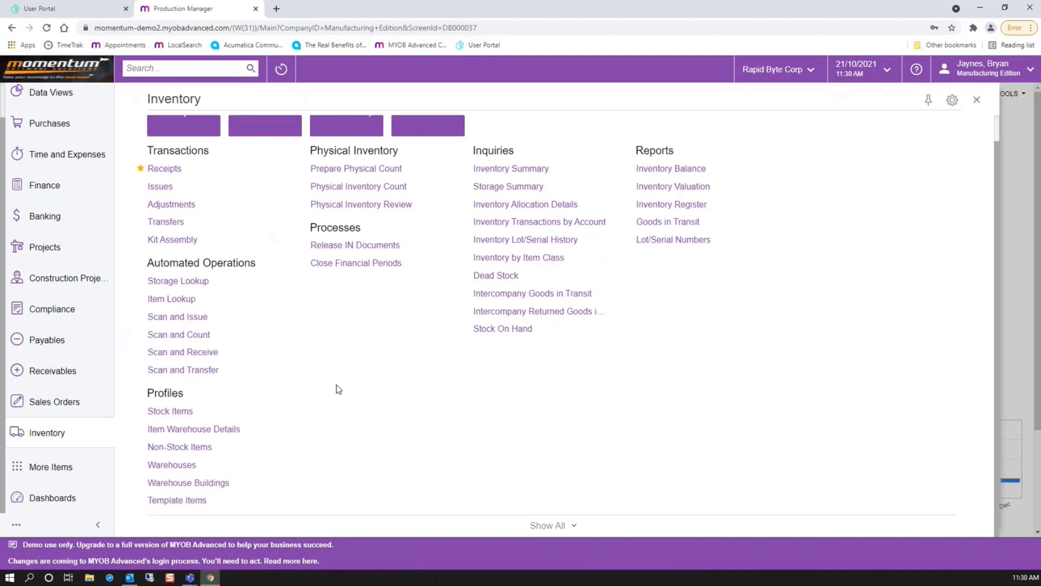
click(176, 414)
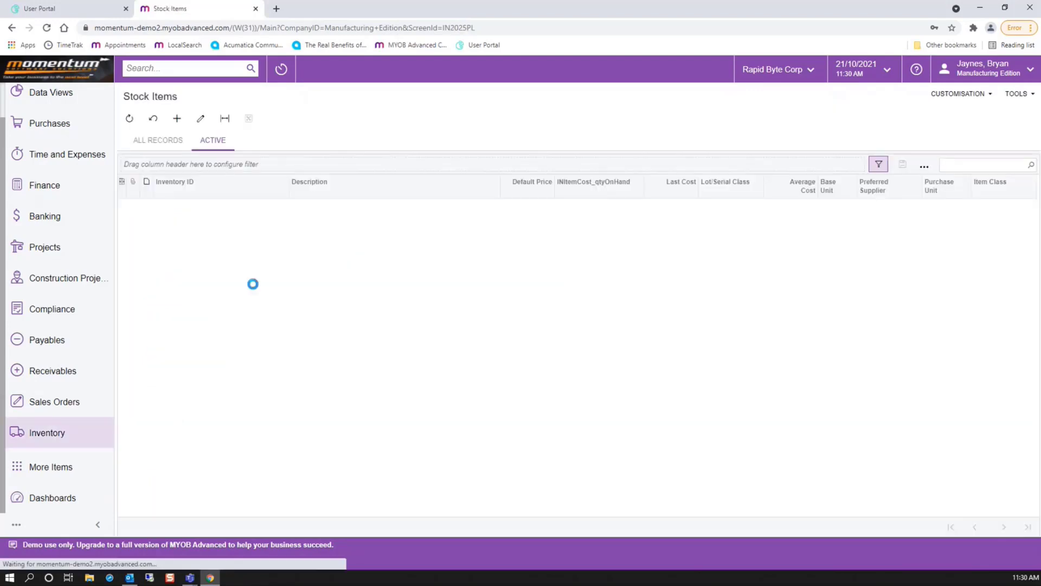
click(972, 165)
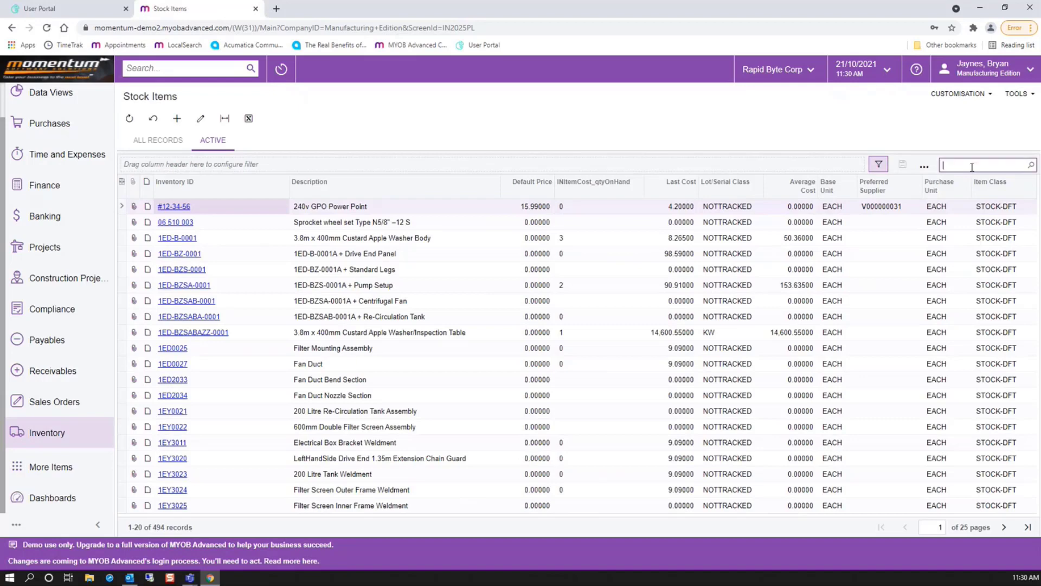
text(swin)
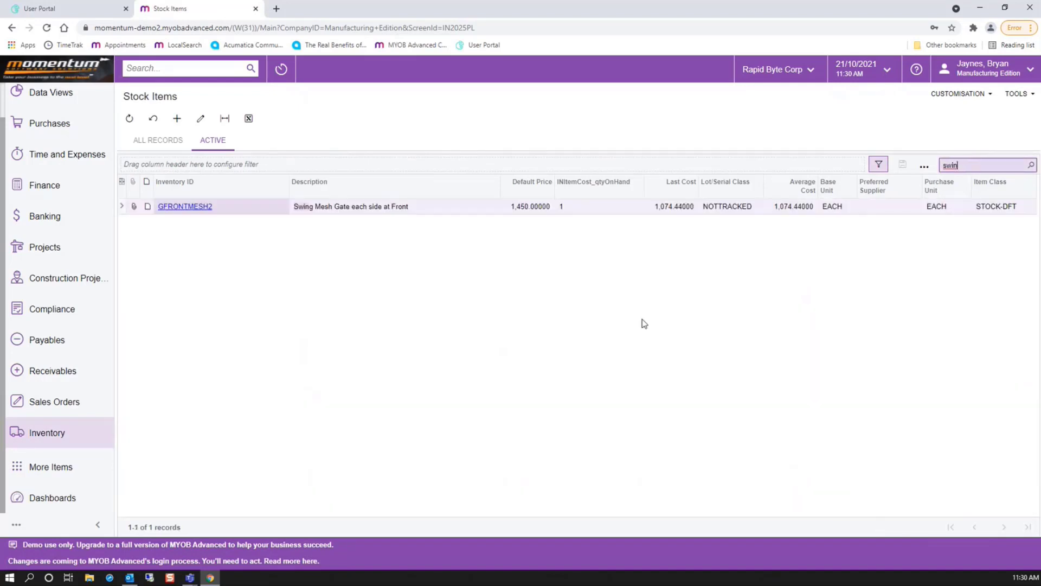
click(181, 209)
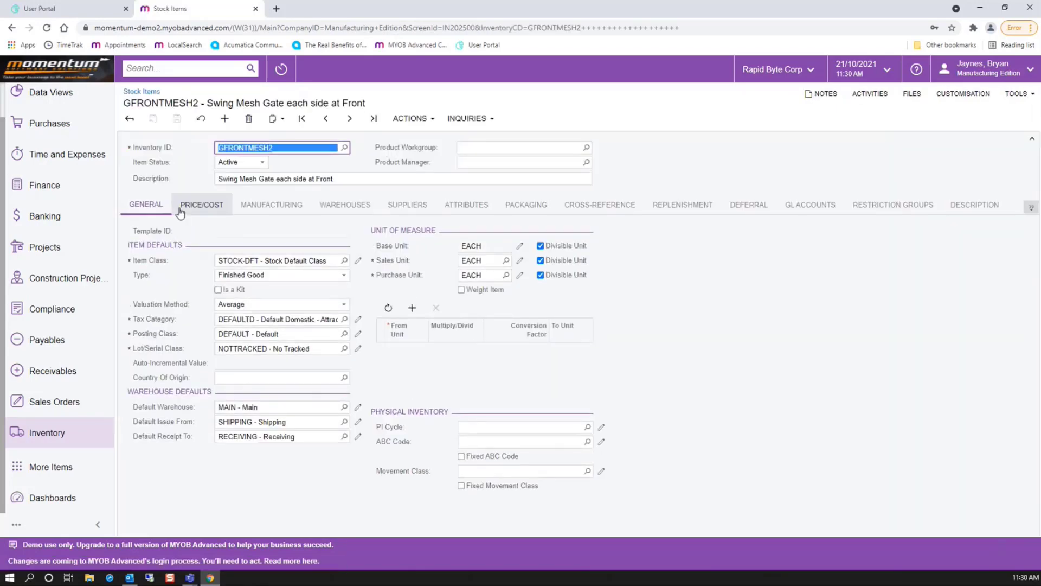
Check the gate's general item defaults, viewing the options for type, valuation method and lot/serial class while keeping Finished Good and Average
click(155, 210)
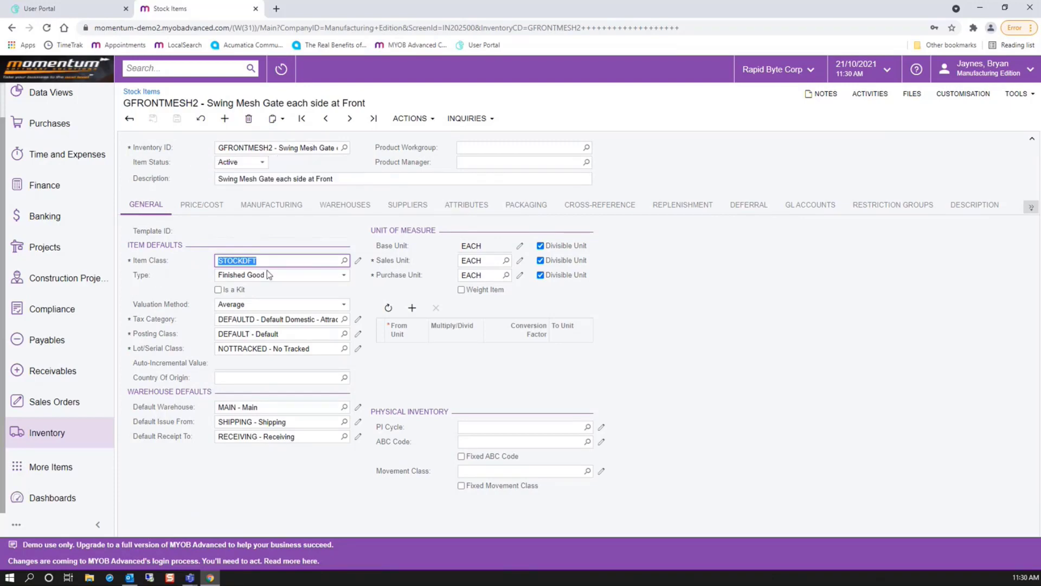
click(344, 276)
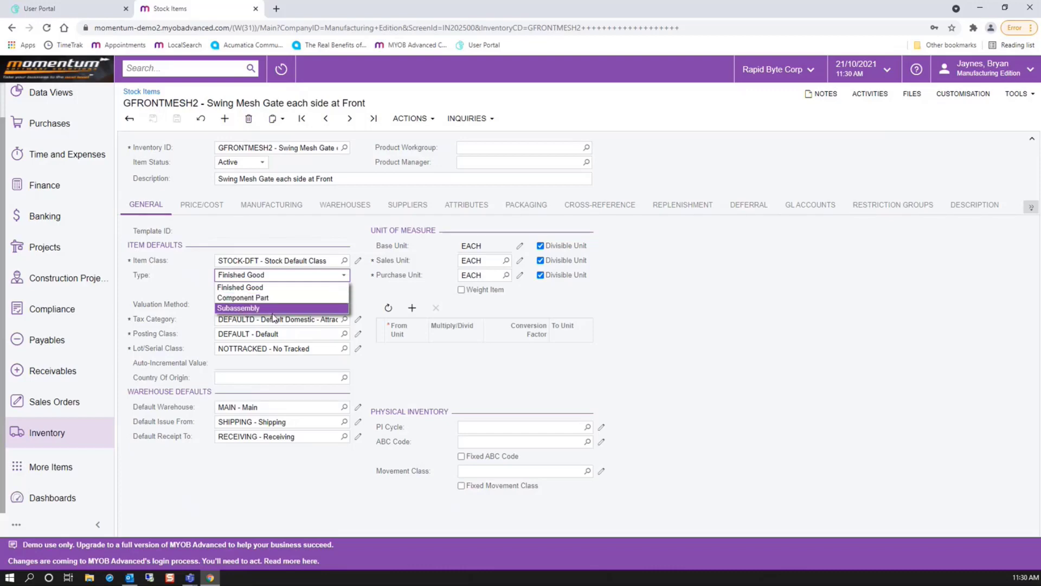
click(265, 288)
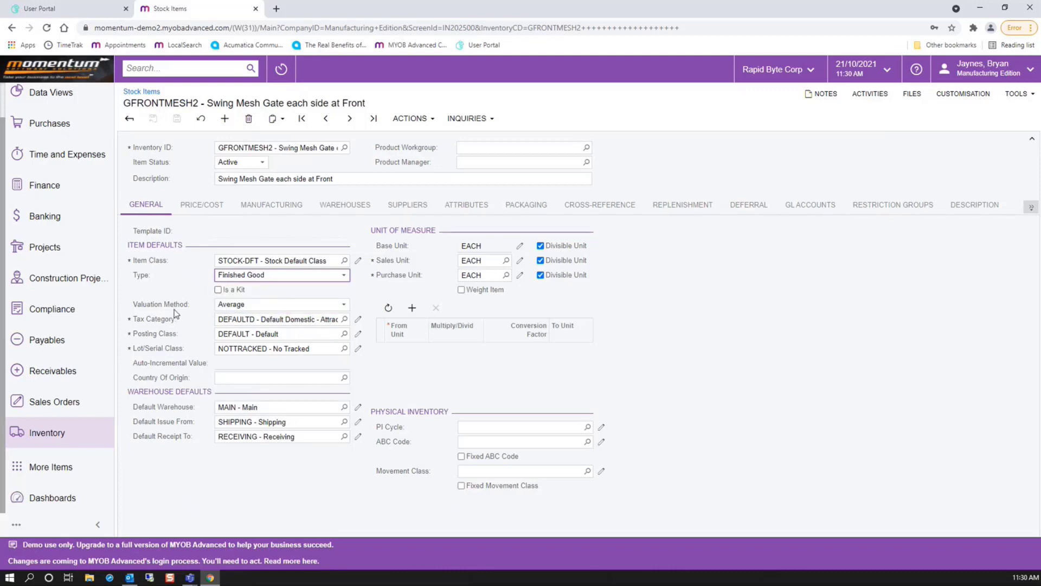
click(344, 305)
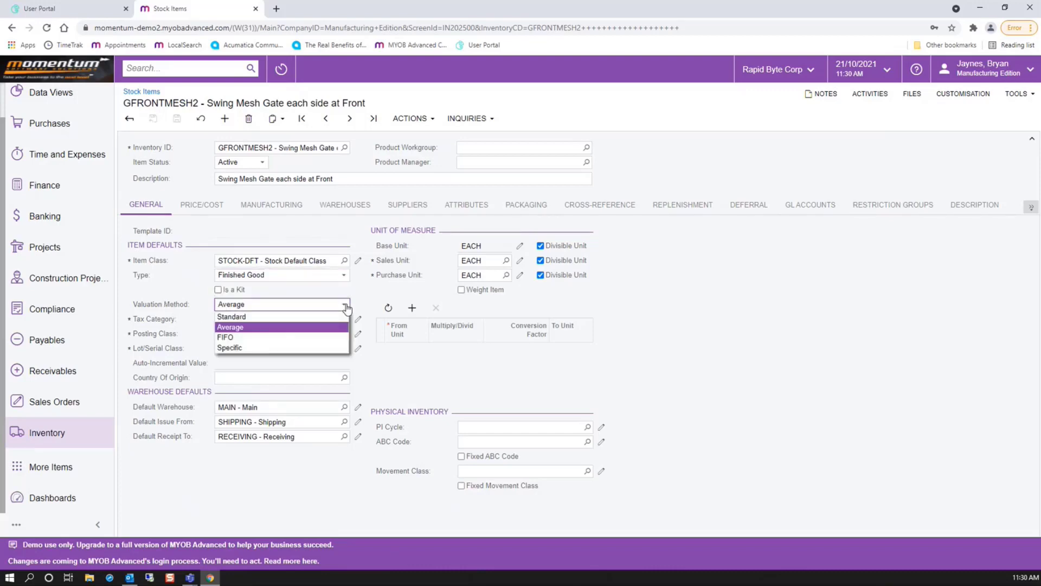
click(292, 328)
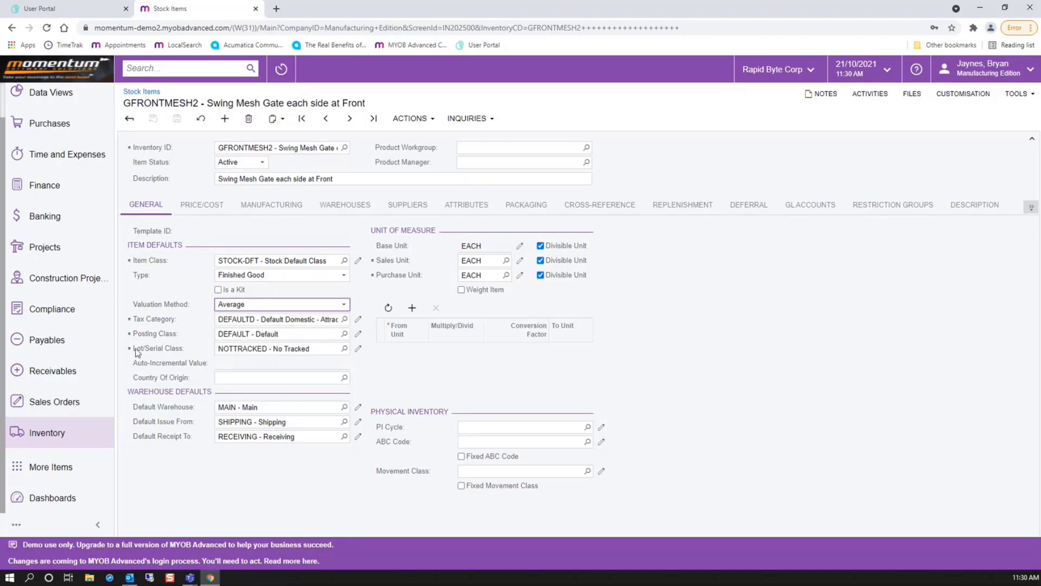
click(344, 349)
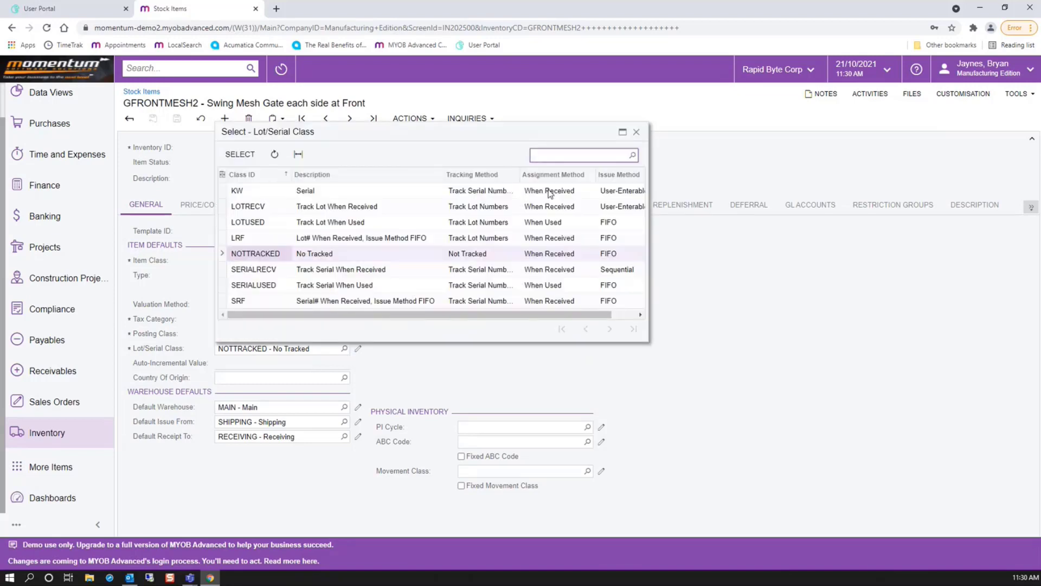
click(636, 132)
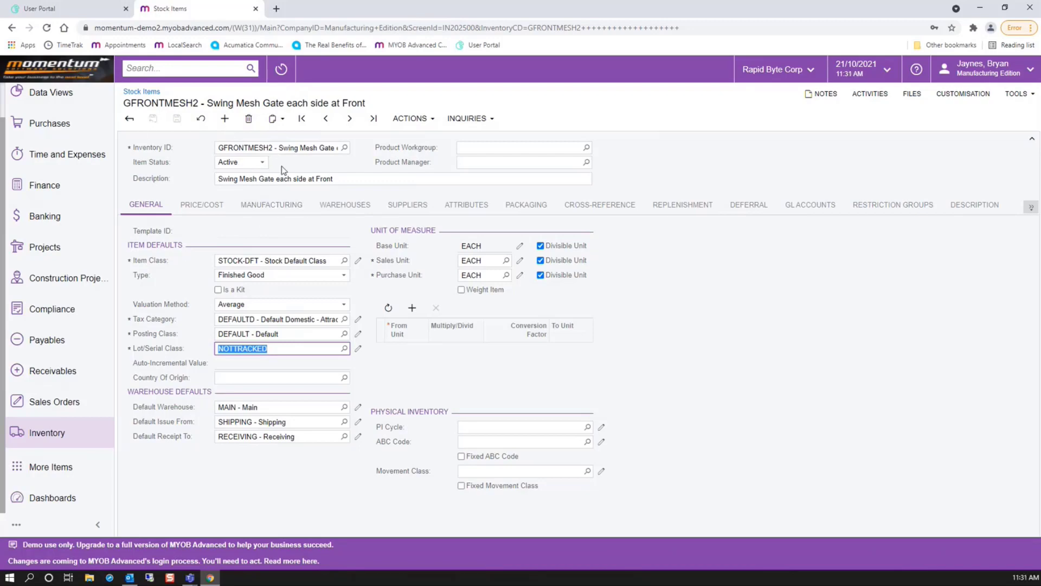
Check the gate's manufacturing settings, viewing the default mark and replenishment source options while keeping Production and Manufacturing
click(268, 207)
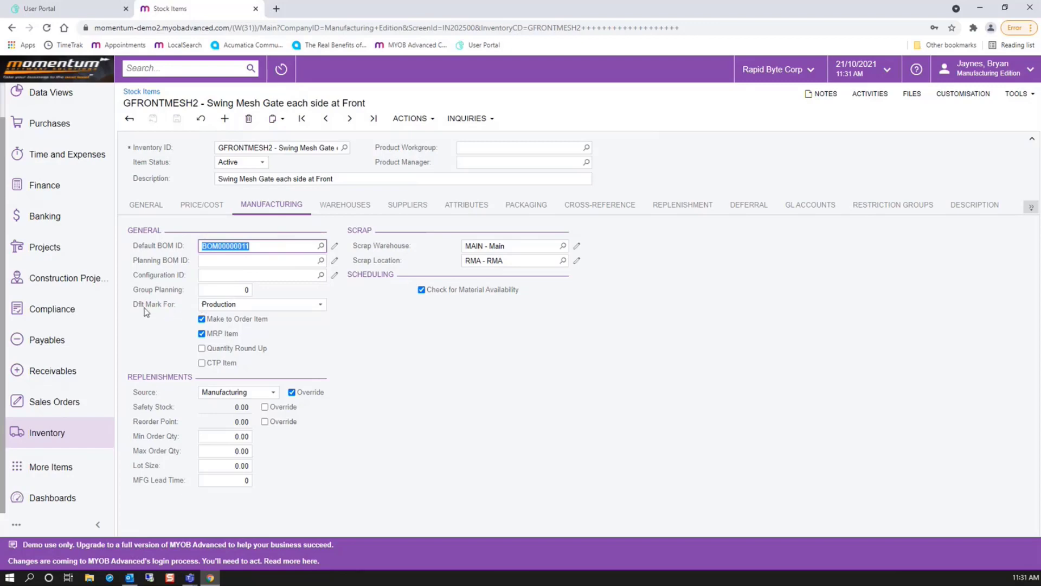
click(322, 305)
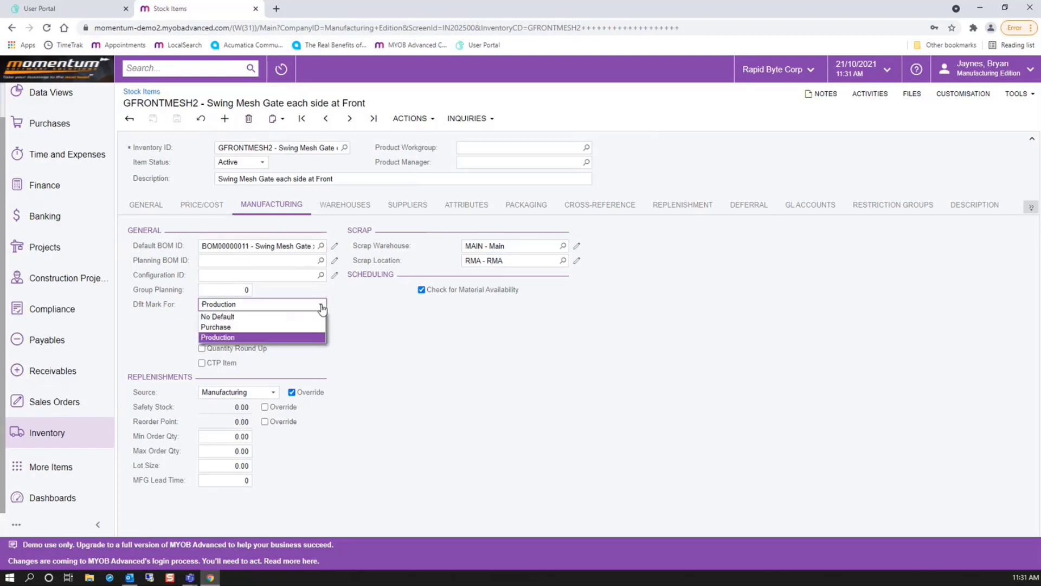
click(239, 337)
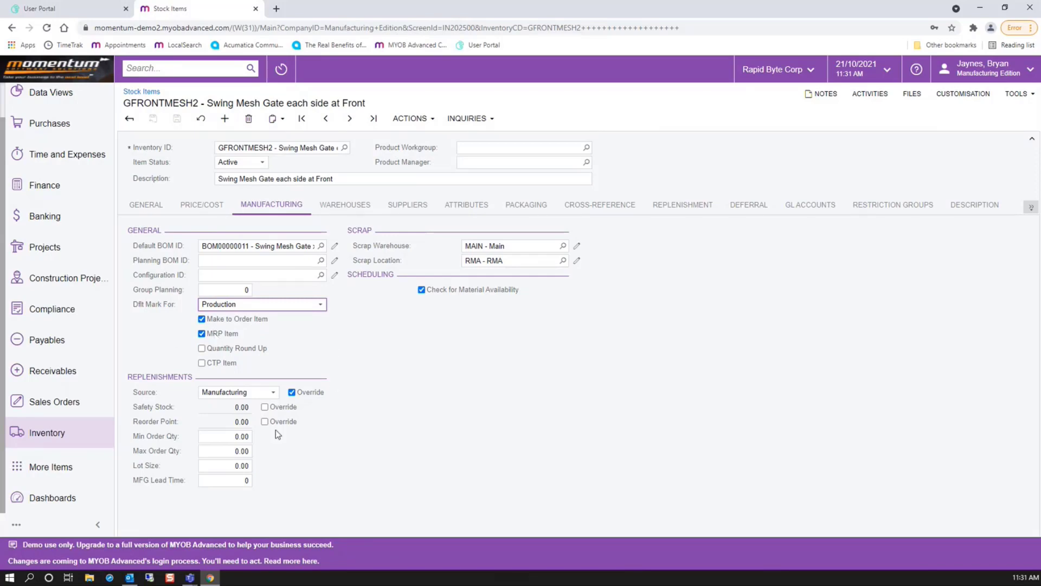
click(273, 393)
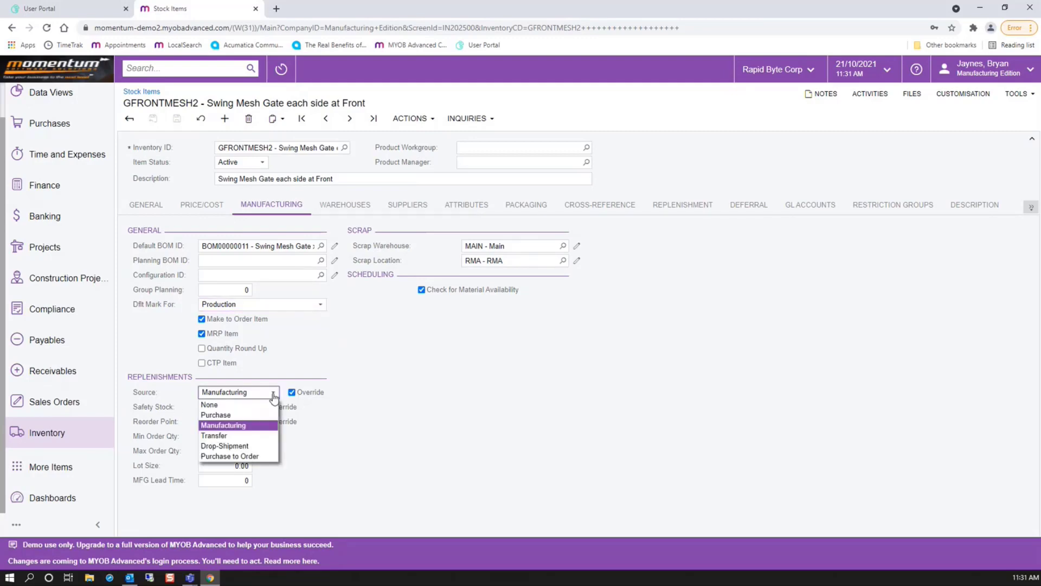
click(254, 430)
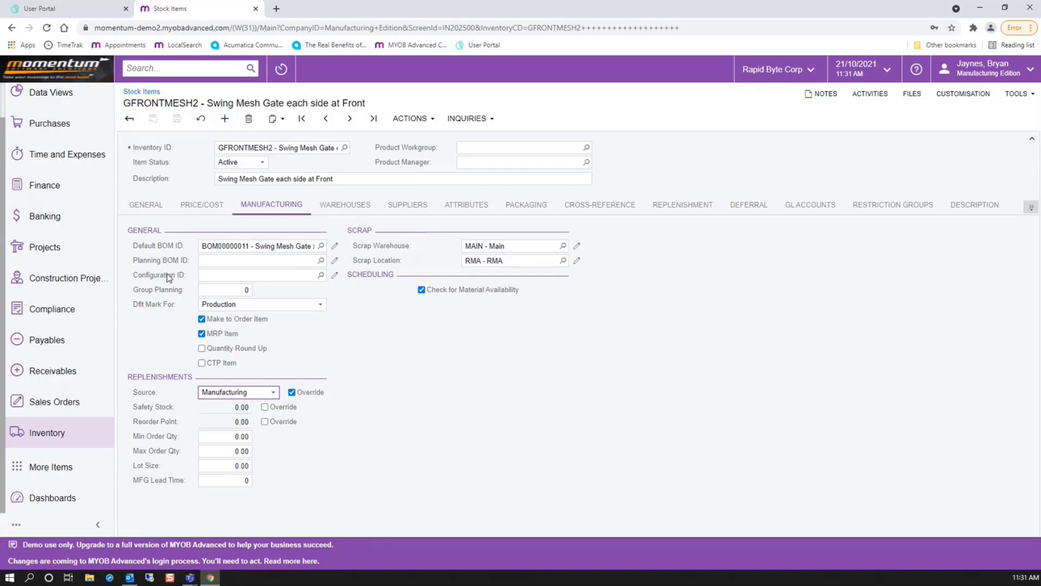
Open the gate's default bill of material and review the steps, tools, overheads and materials of the Fabricate operation
click(335, 247)
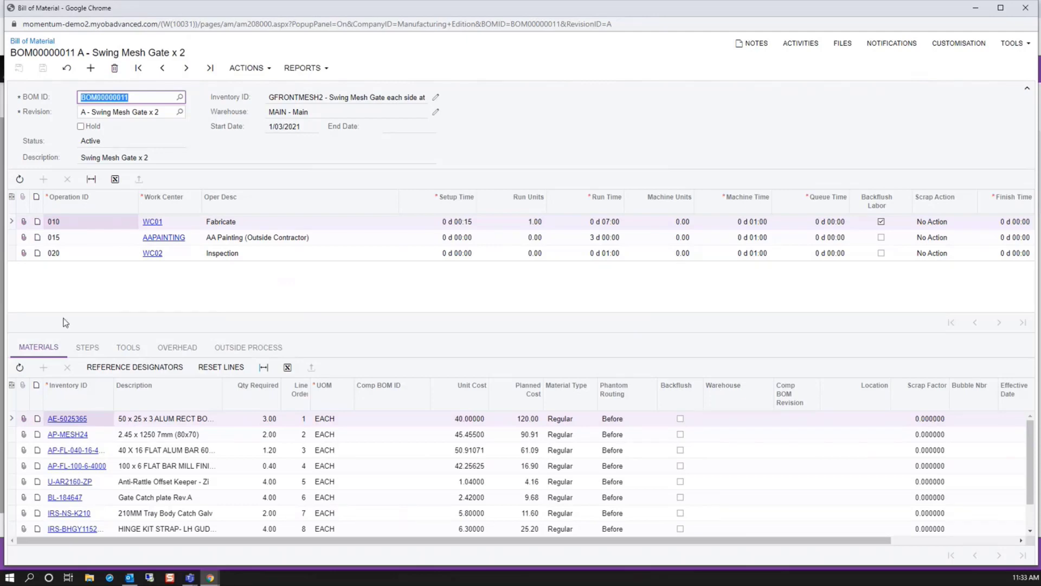
click(87, 349)
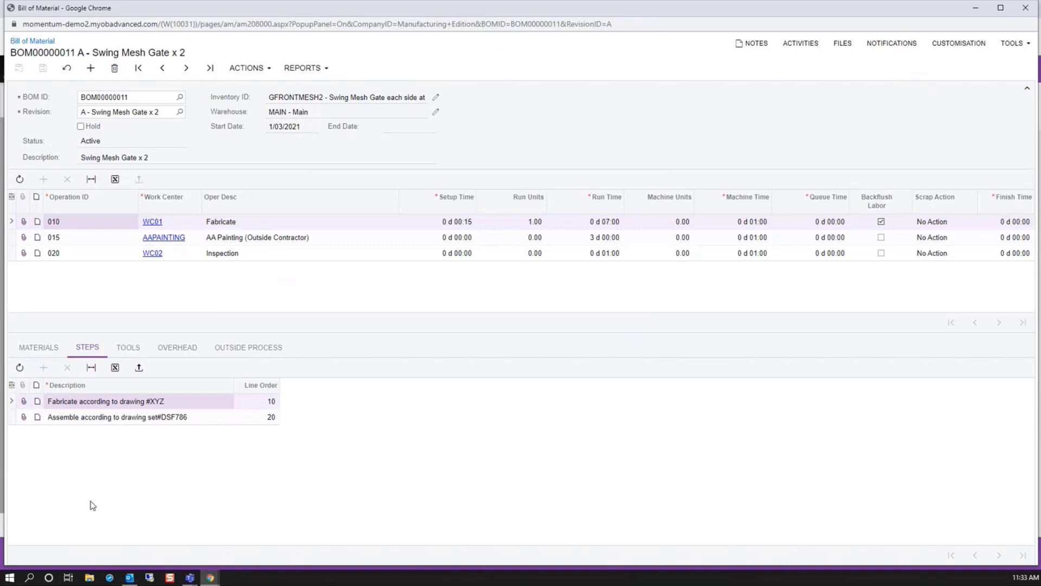
click(129, 350)
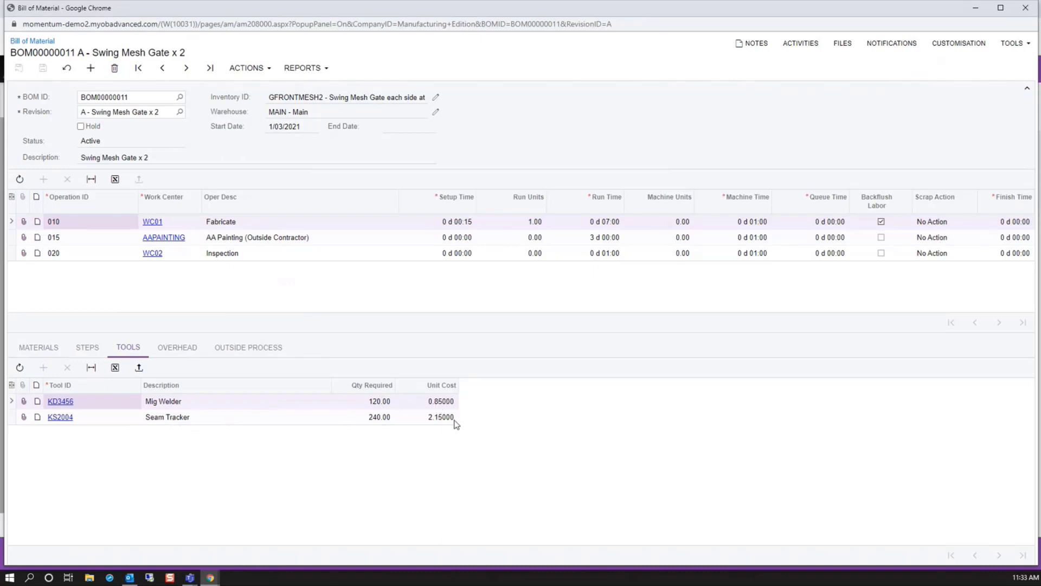
click(183, 350)
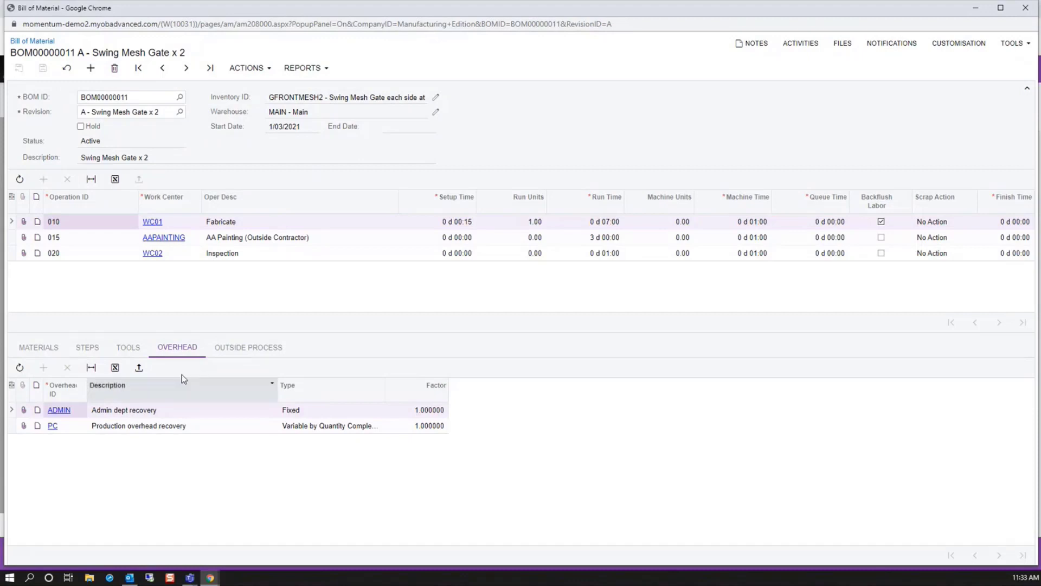
click(48, 354)
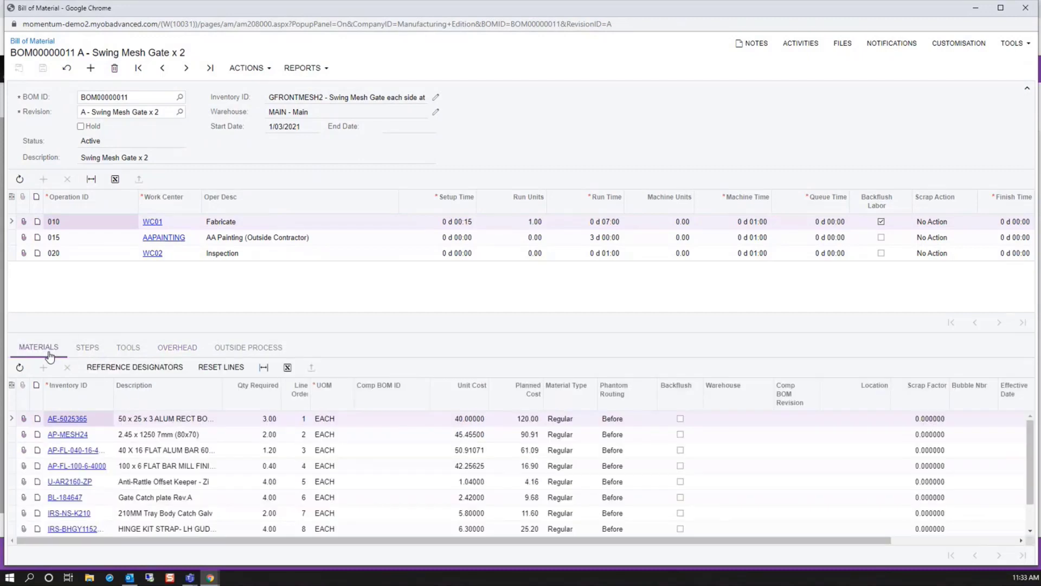
Review the steps, tools, overheads and materials of the Inspection operation, and return to the Fabricate operation's materials
click(59, 254)
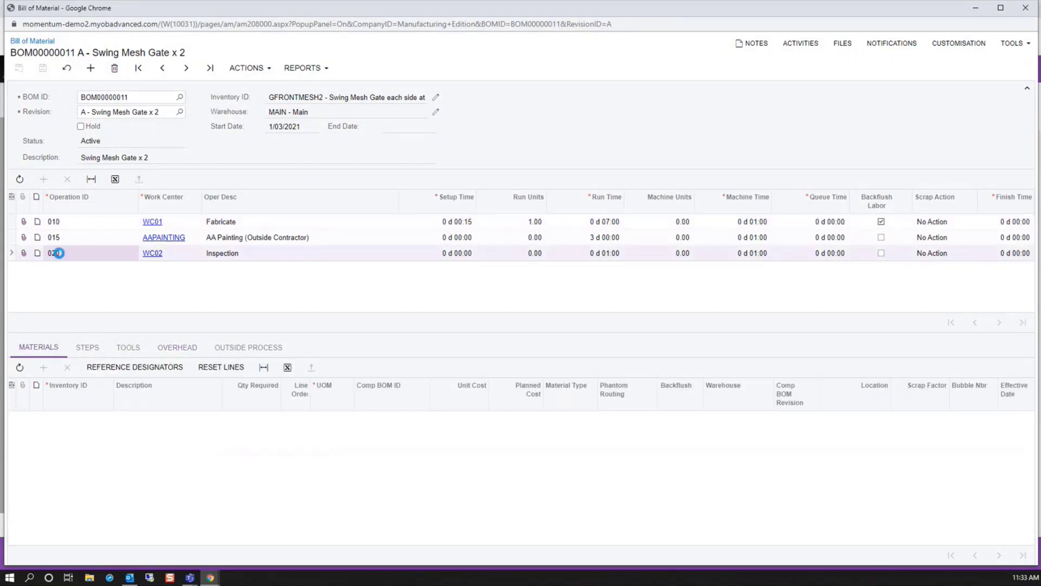
click(76, 346)
click(126, 348)
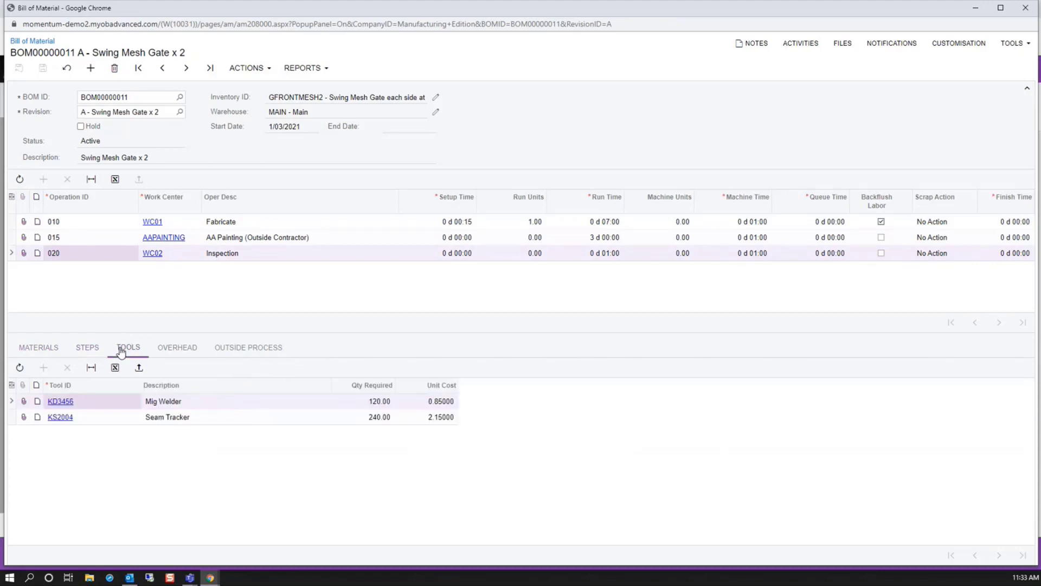
click(162, 350)
click(35, 347)
click(56, 219)
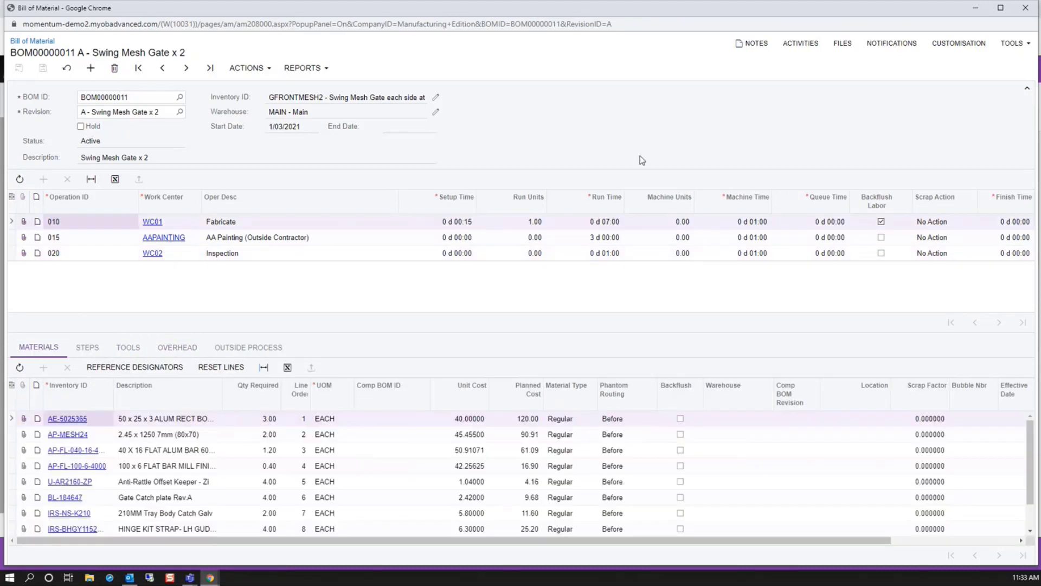
Open work center WC01 from the Fabricate operation, keep Crew Size as the capacity basis, and set its default scrap action to Write-Off
click(151, 224)
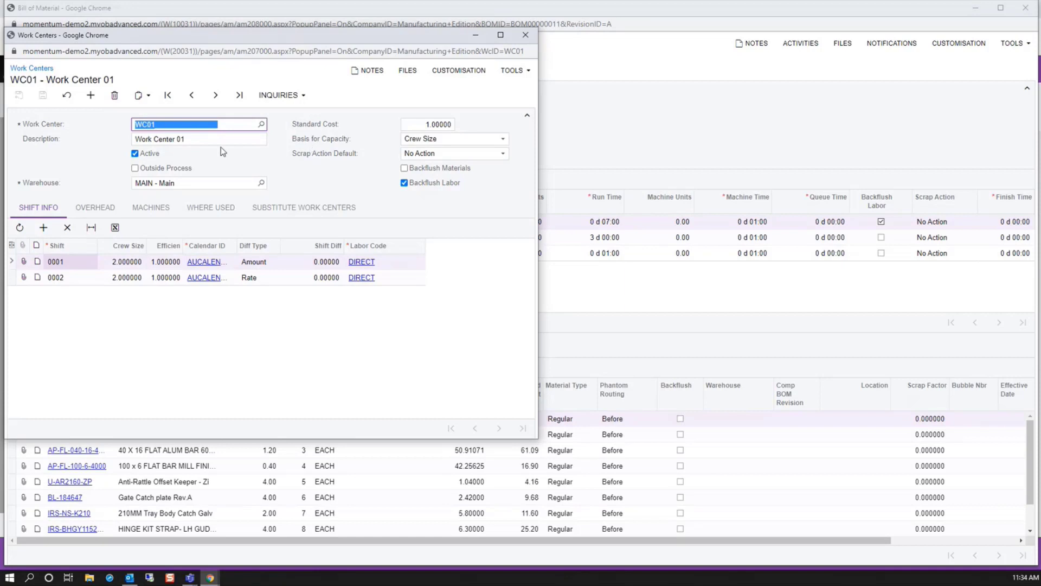
click(504, 142)
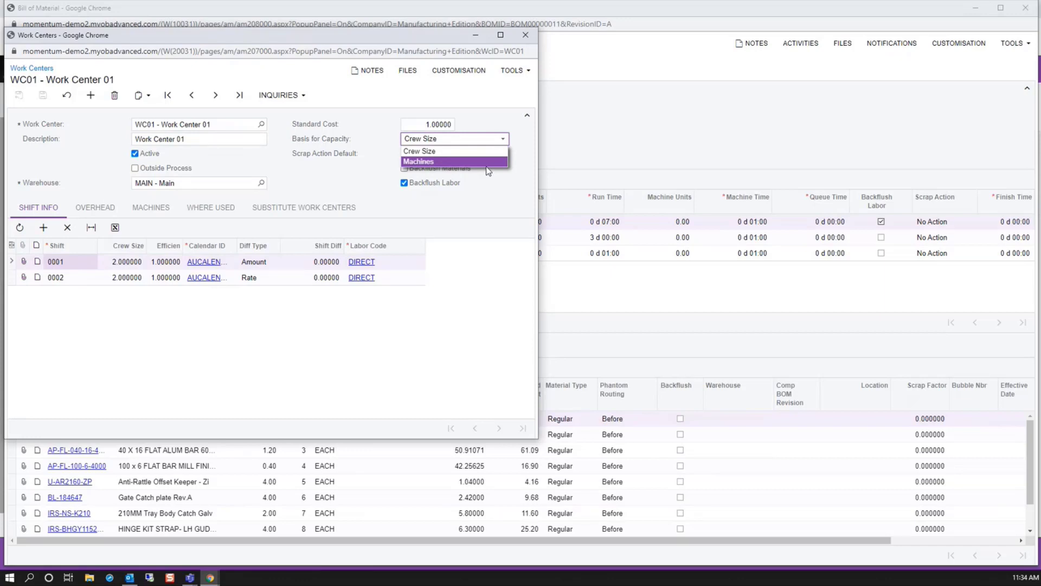
click(512, 151)
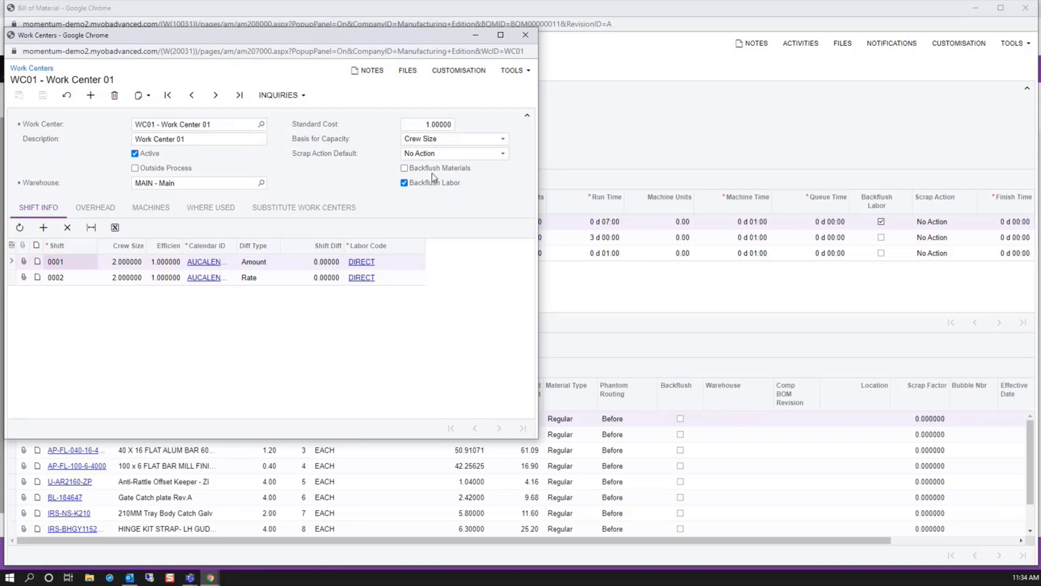
click(503, 154)
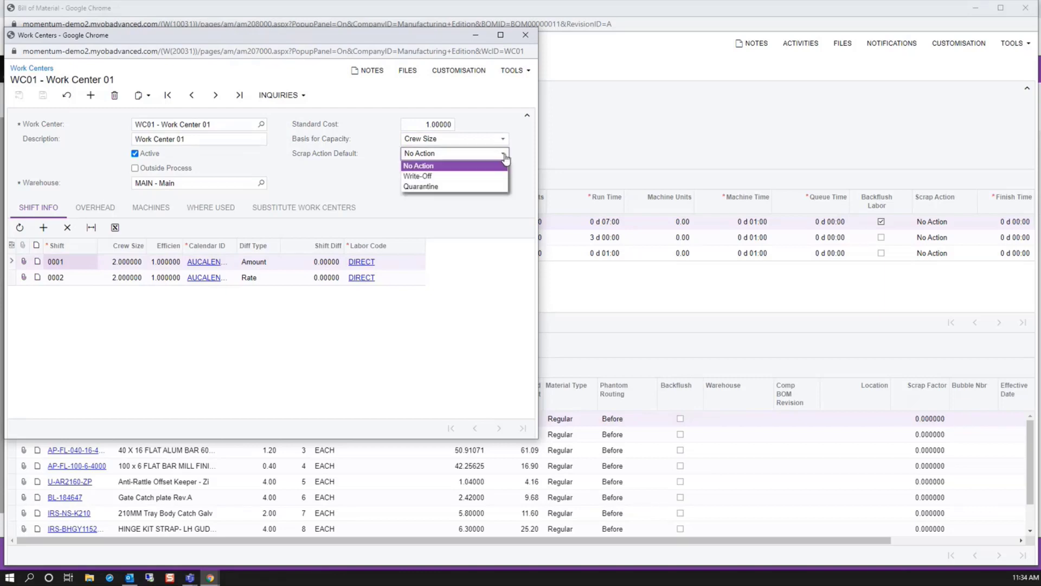
click(433, 176)
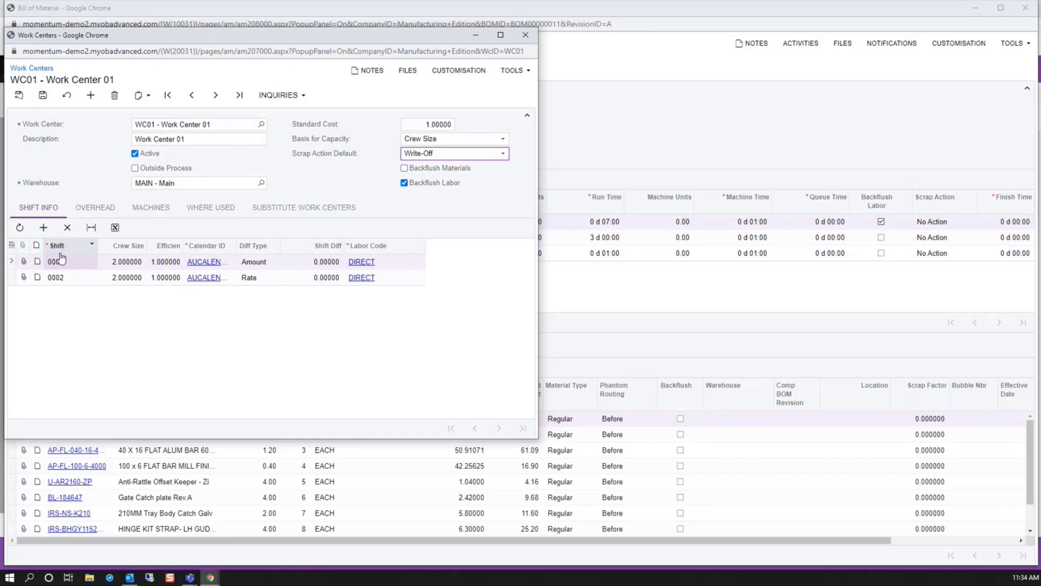
Review shift 0001's work calendar and work center WC01's overheads, machines and shifts, and close the work center
click(211, 265)
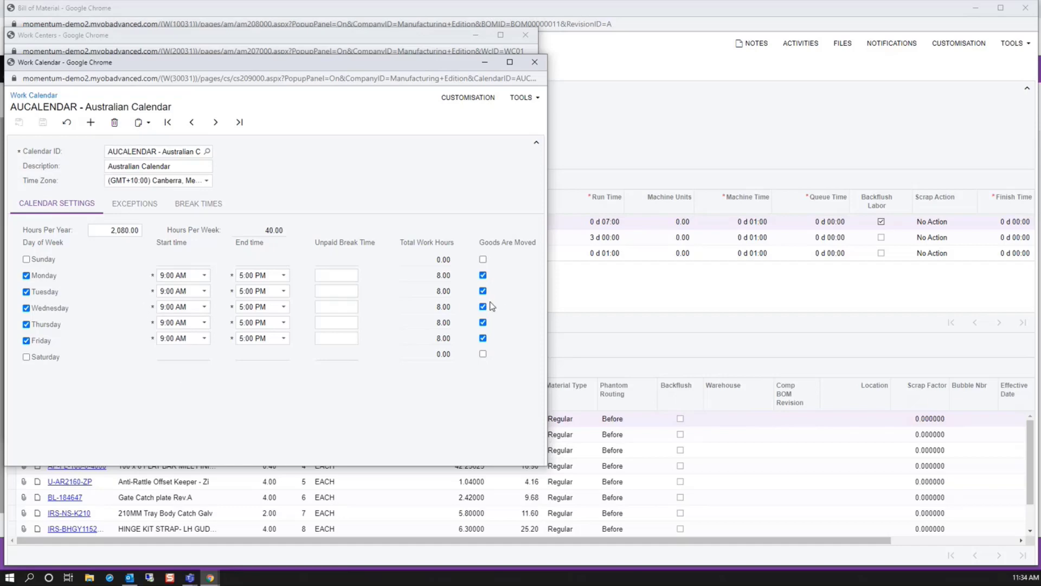
click(535, 63)
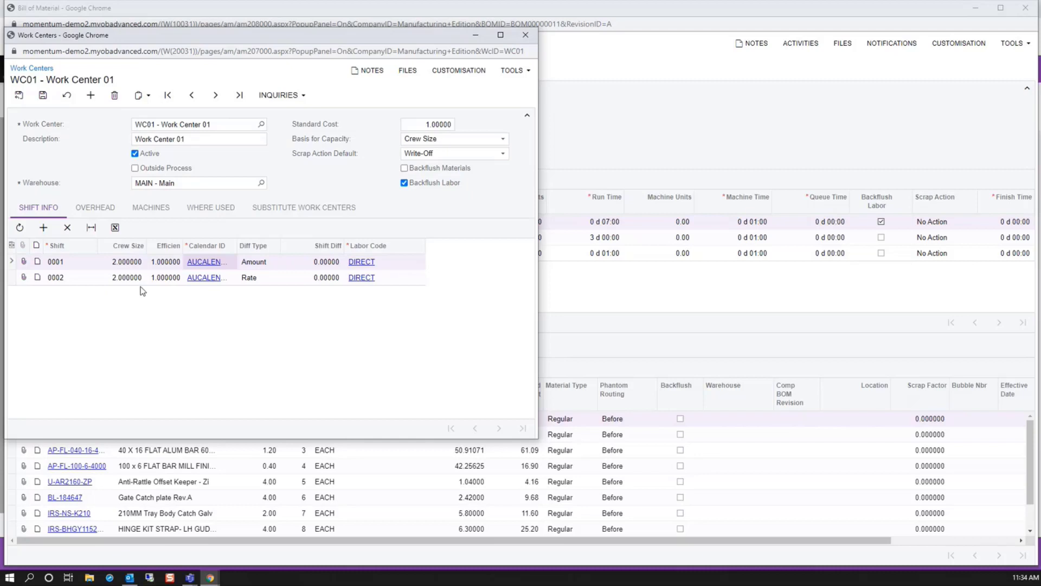
click(95, 207)
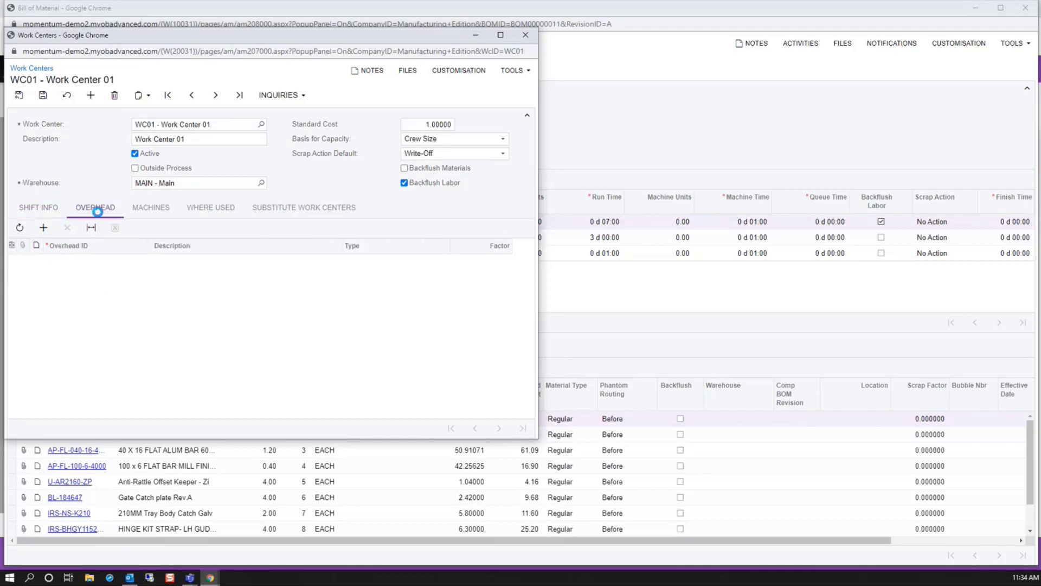
click(151, 207)
click(39, 207)
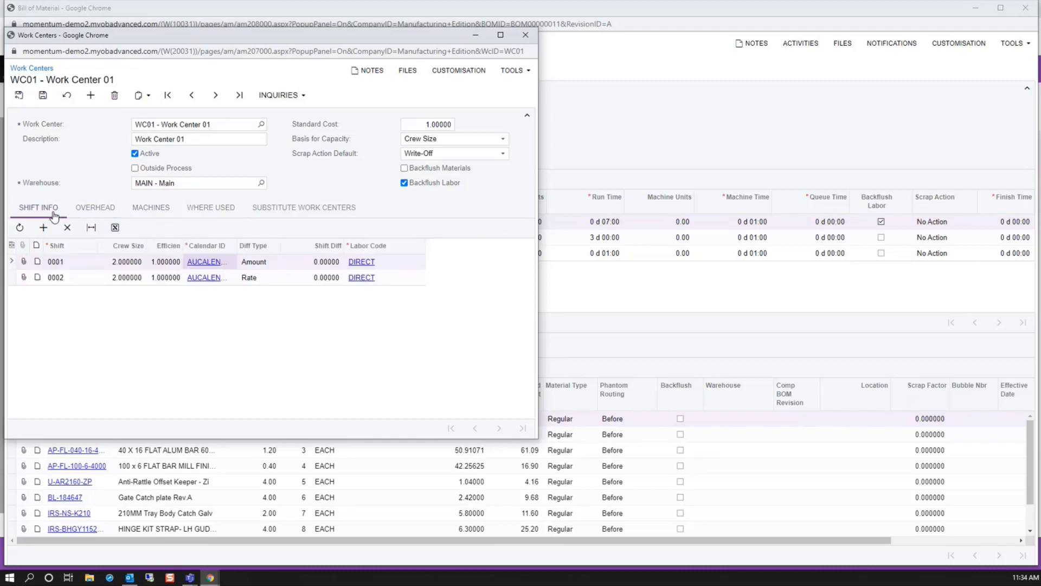
click(526, 35)
click(339, 109)
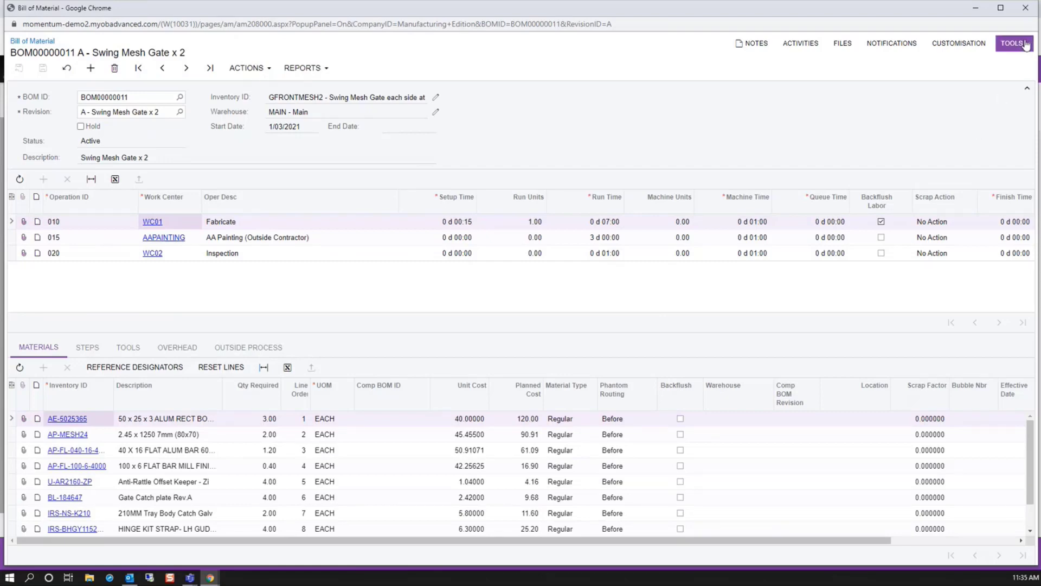
Close the bill of material and start a new regular production order for item GFRONTMESH2, the swing mesh gate
click(1027, 9)
click(40, 471)
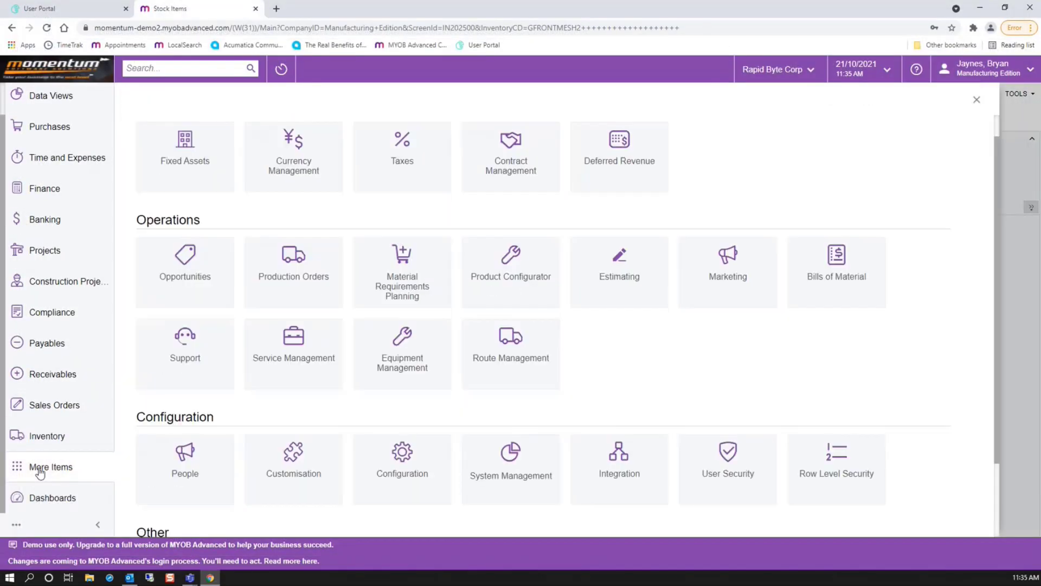
click(298, 277)
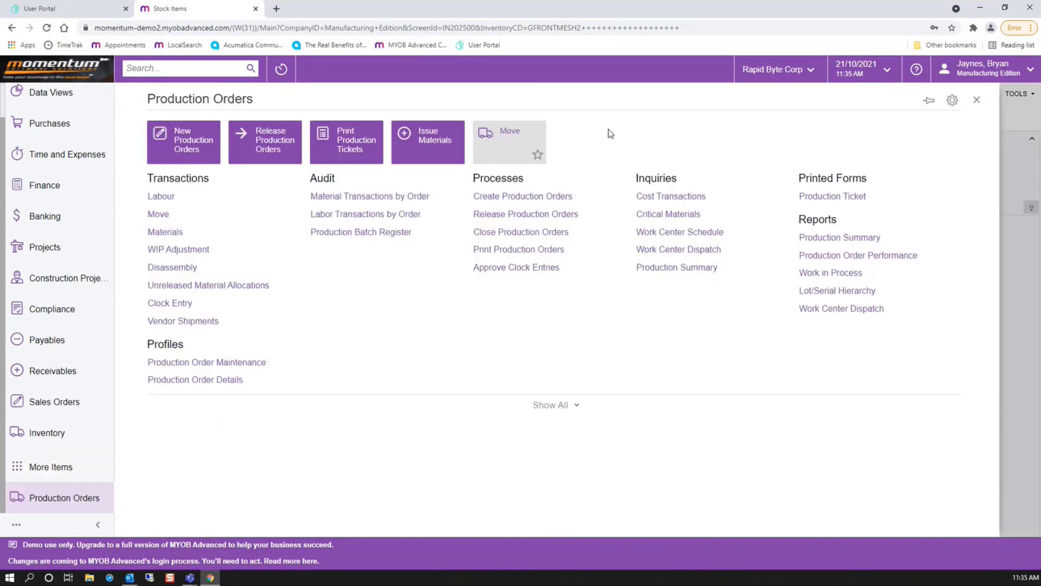
click(184, 154)
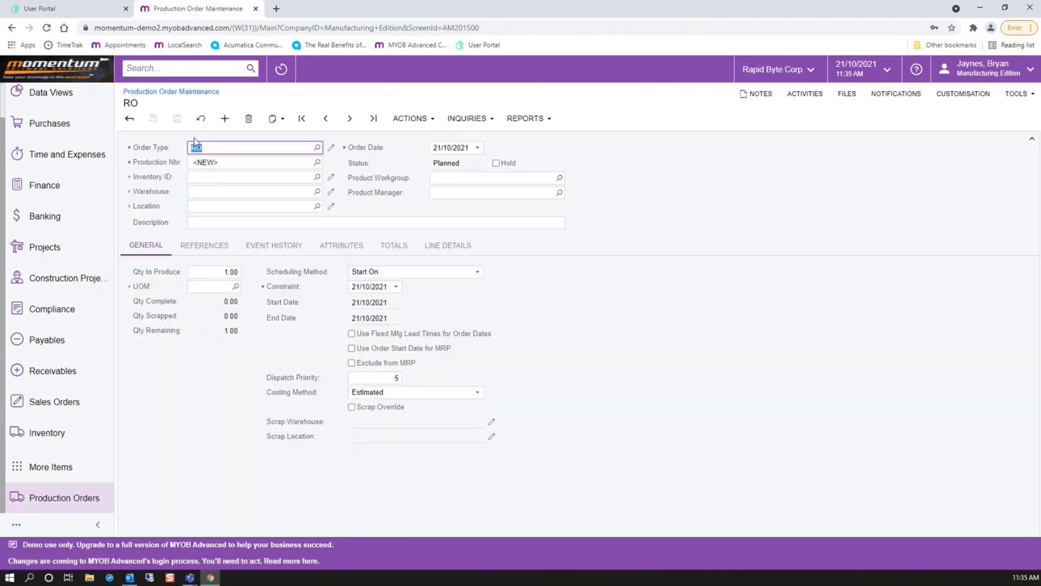
click(283, 178)
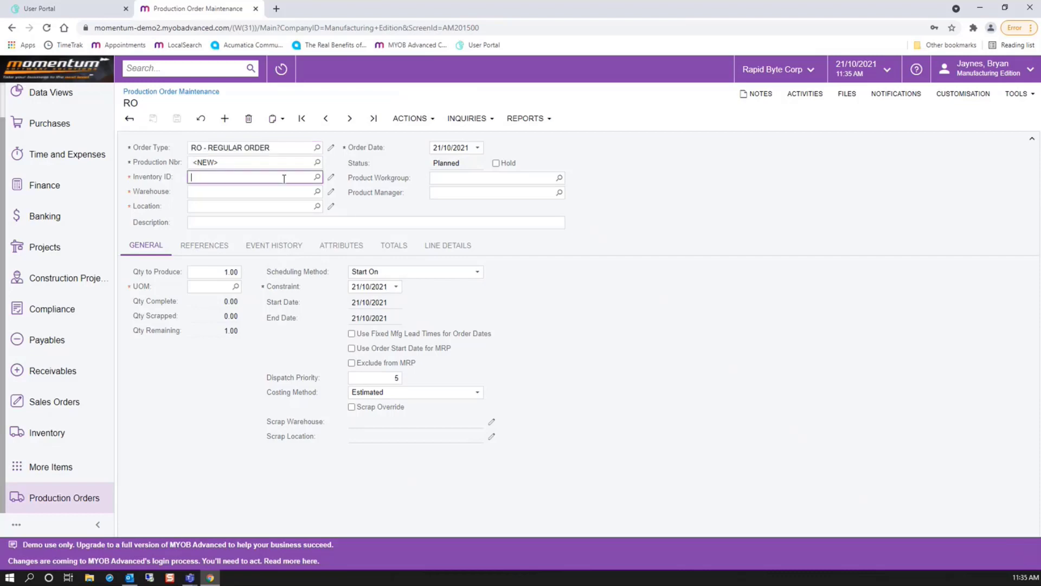
text(swing)
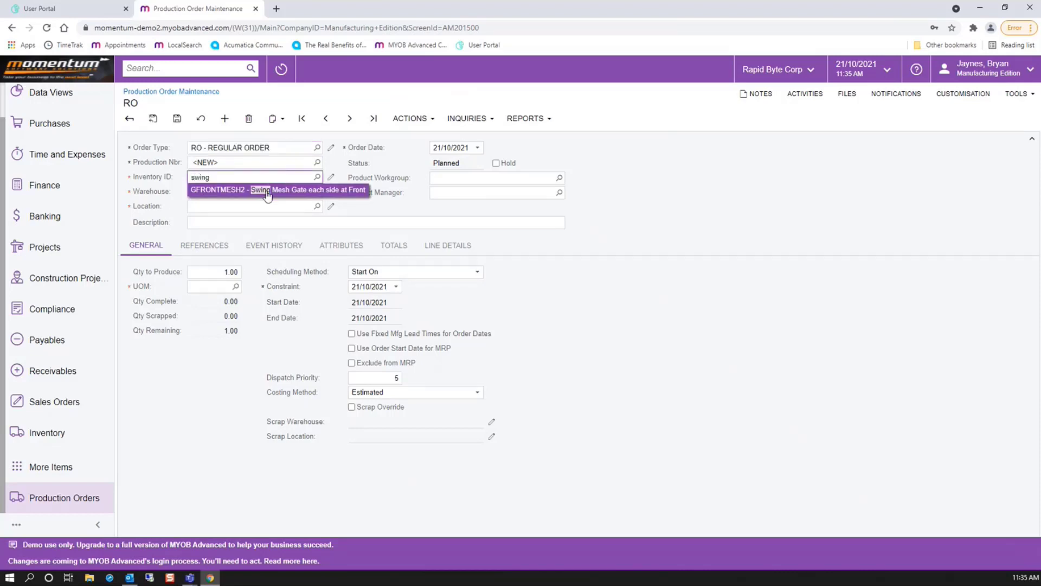
click(265, 191)
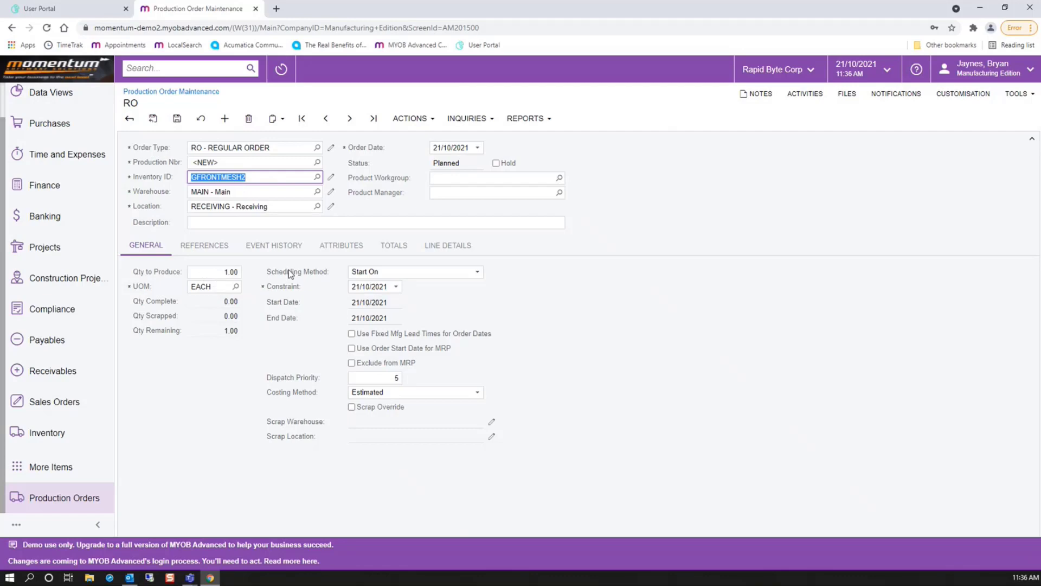
Try the Finish On scheduling method, set it back to Start On, and save the production order
click(477, 272)
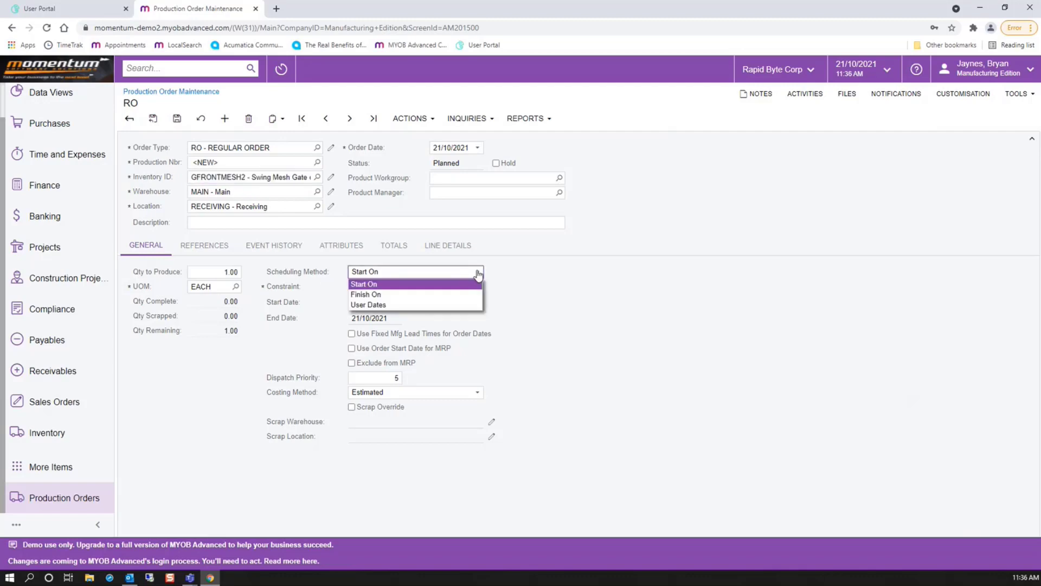
click(401, 296)
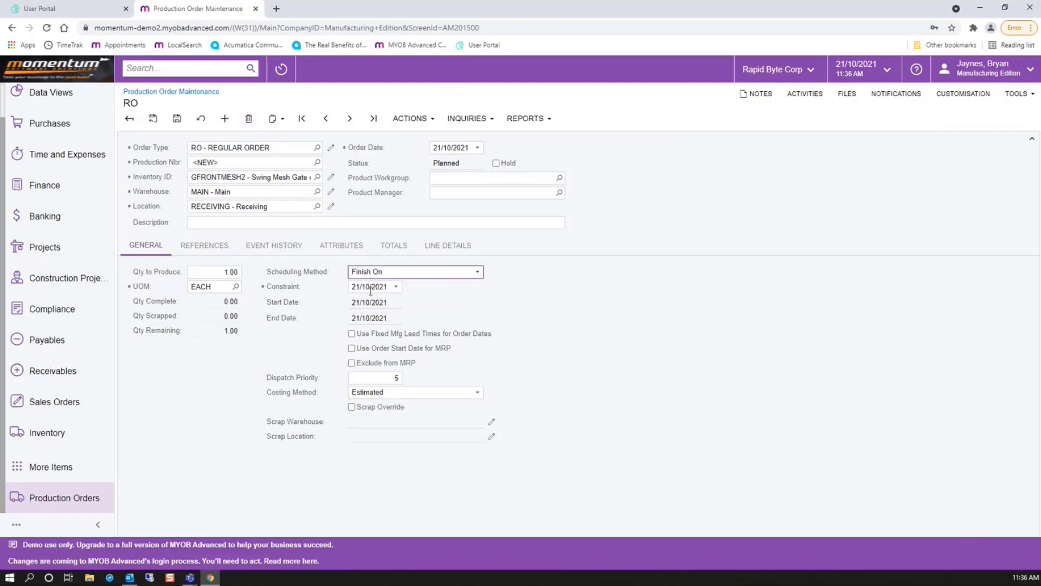
click(477, 272)
click(382, 283)
click(178, 119)
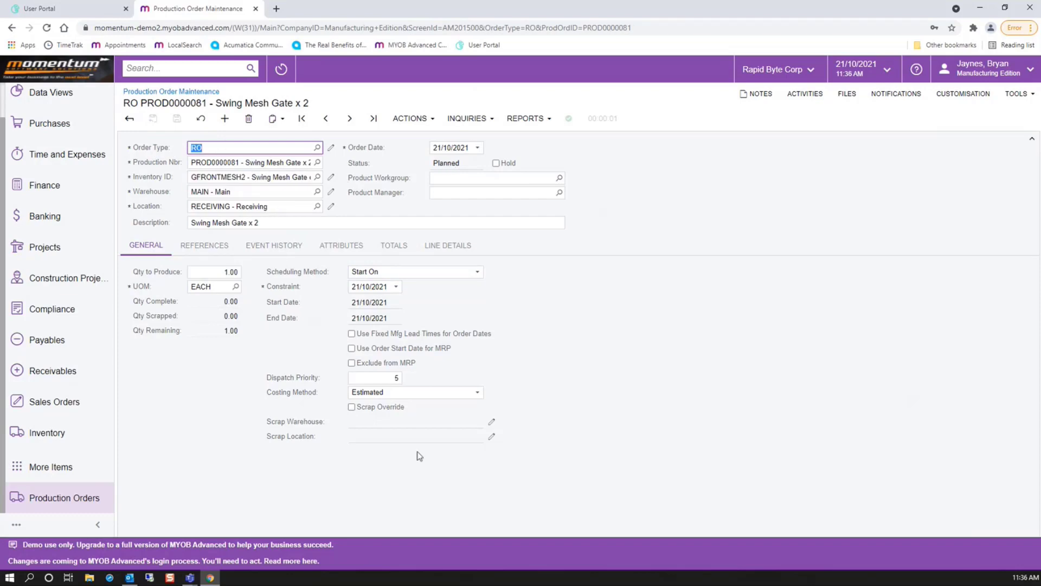
Review the production order's references, keeping BOM as the source, and examine its event history and planned, actual and variance totals
click(204, 245)
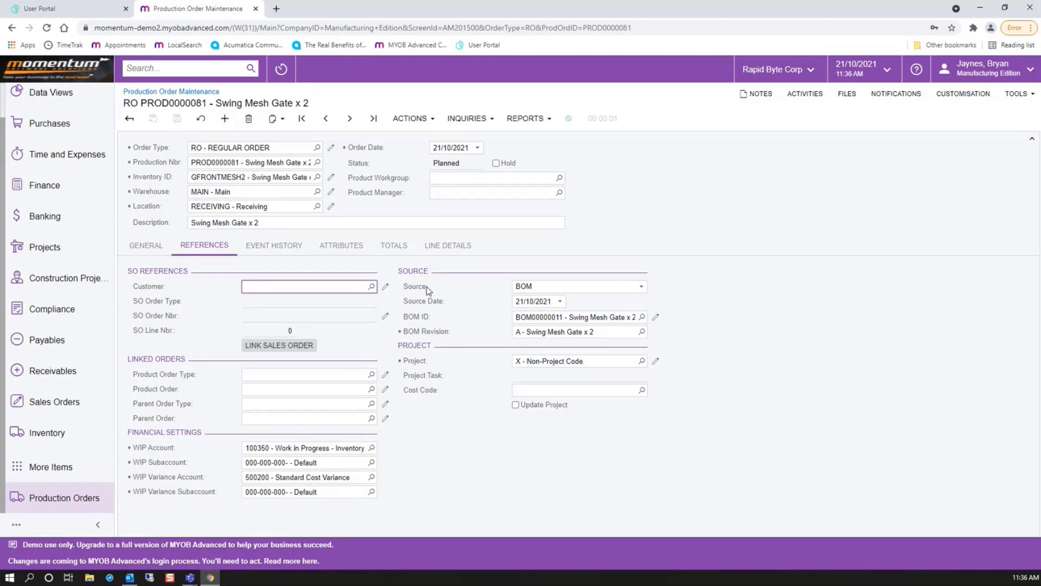
click(641, 289)
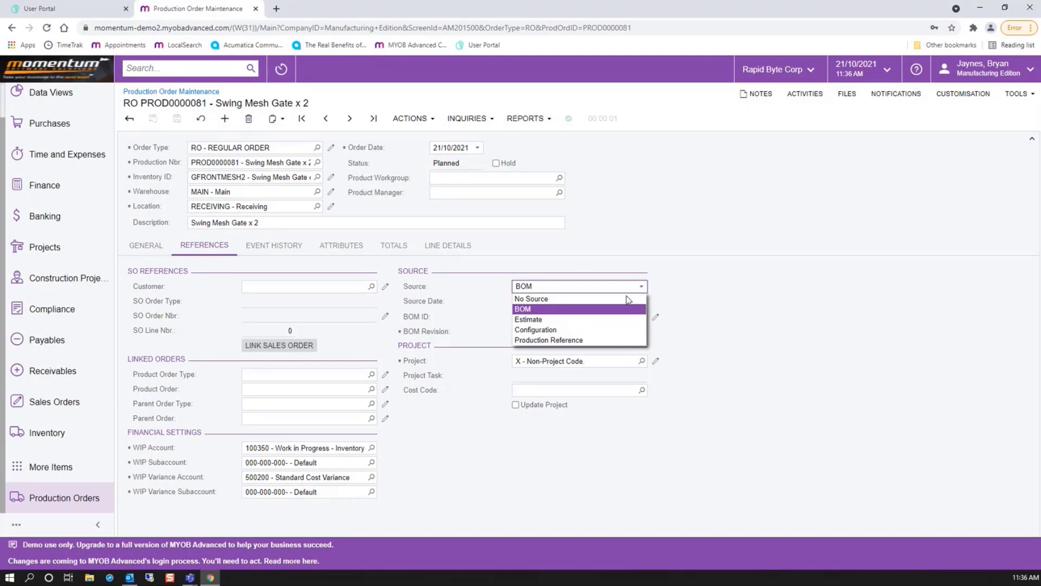
click(557, 313)
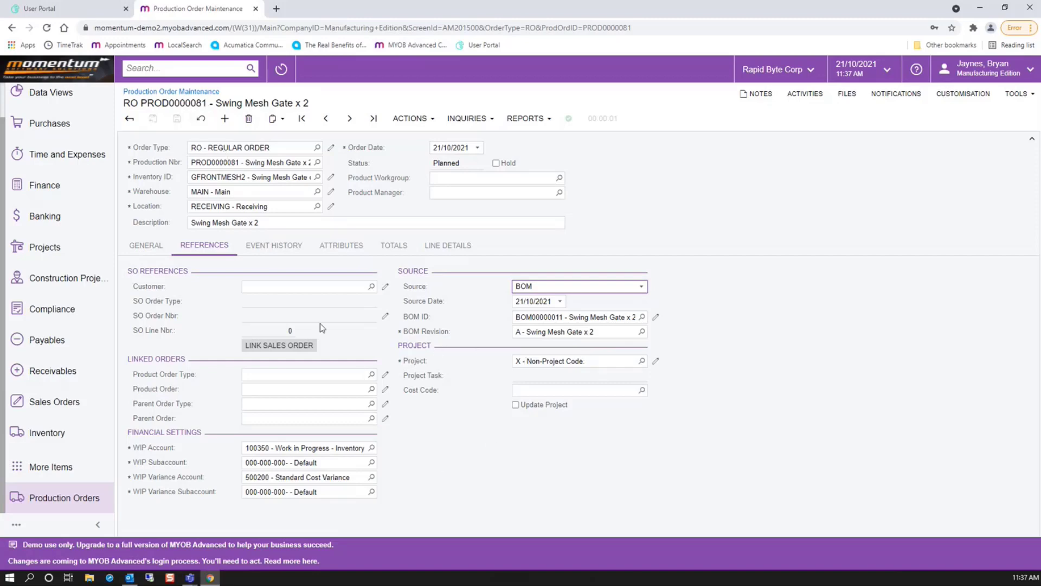
click(268, 247)
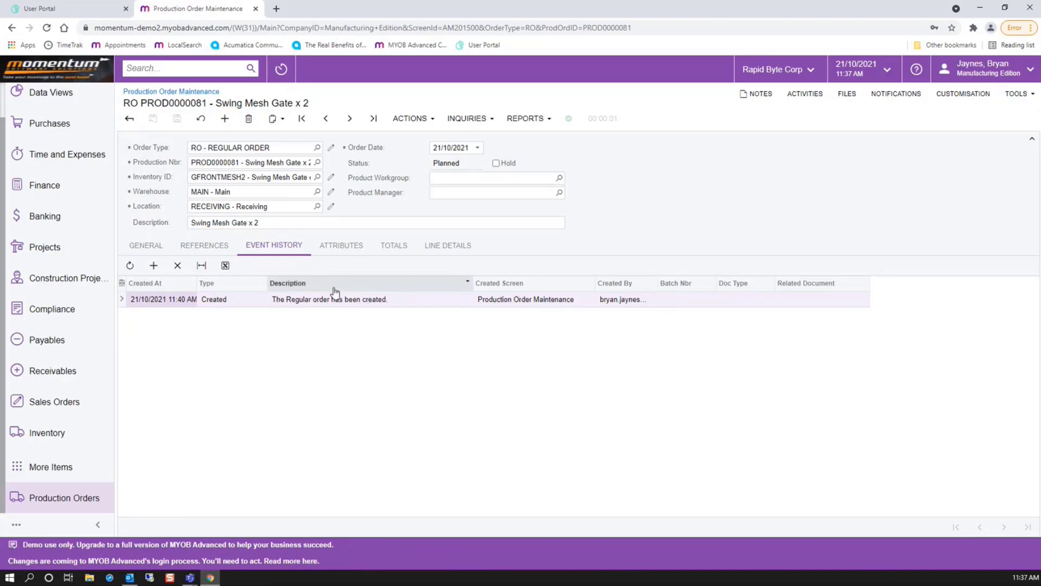
click(387, 247)
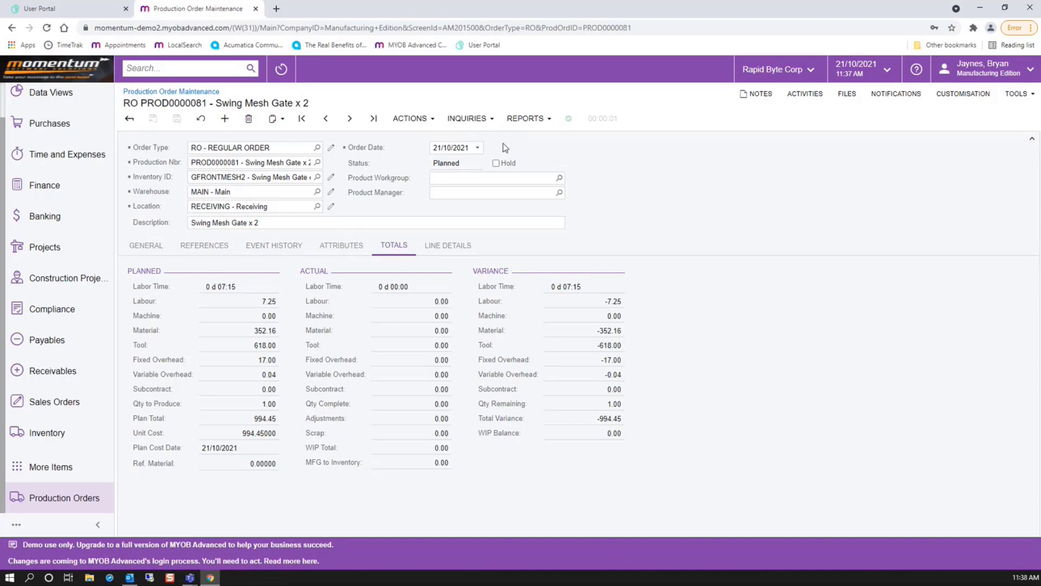
Open the critical materials inquiry for the production order and select all of its material lines
click(433, 120)
click(494, 120)
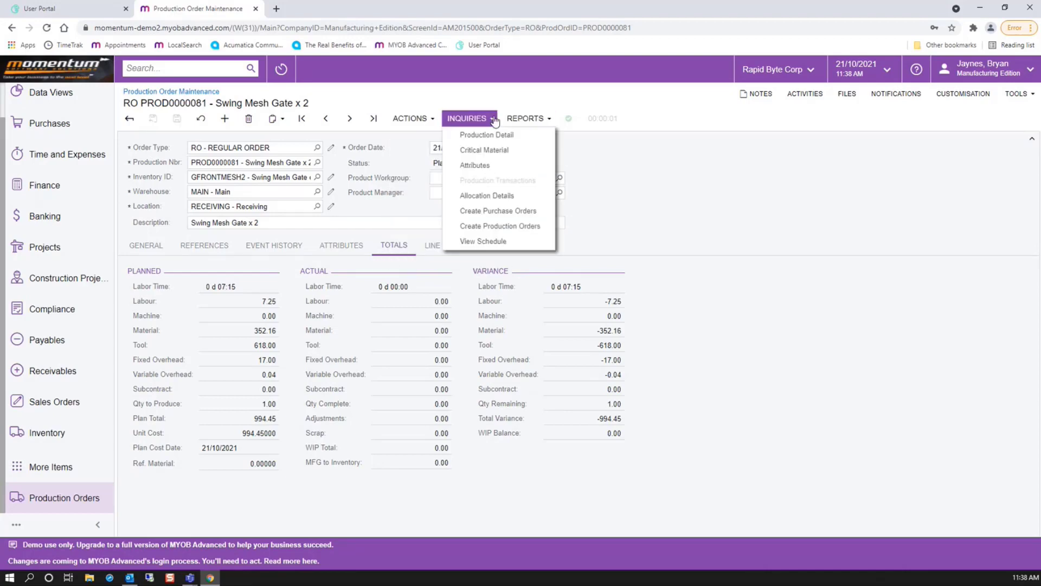
click(488, 152)
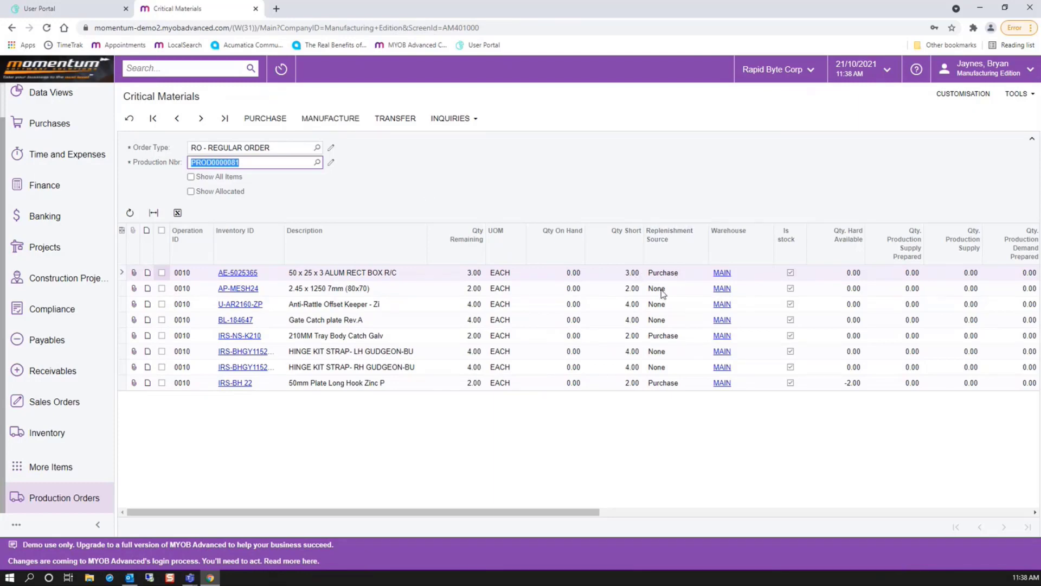
click(162, 272)
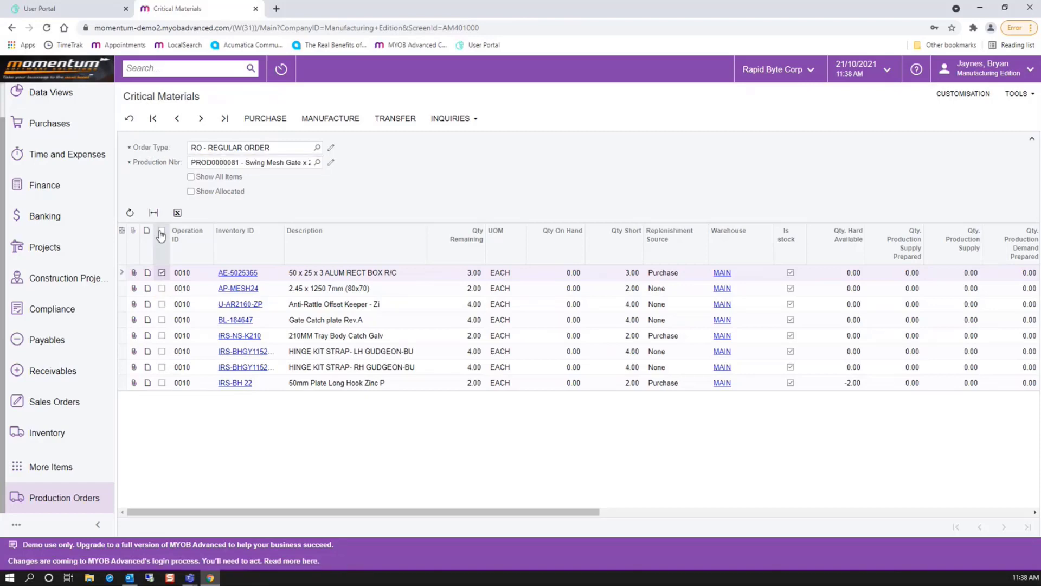
click(161, 232)
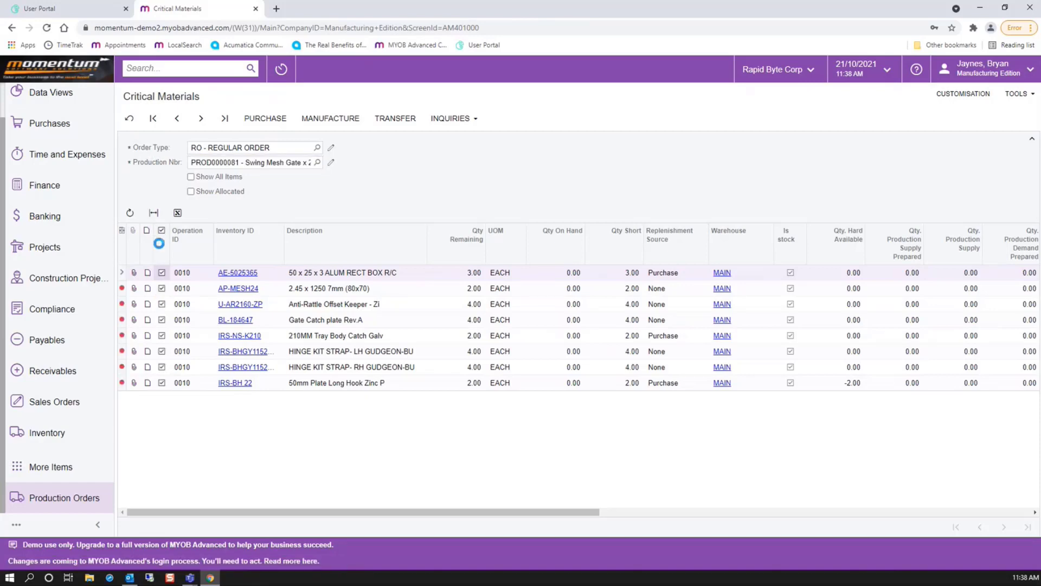
Create a purchase order for the selected materials with Abraham Steel & Pipe Fabrications as the supplier
click(269, 119)
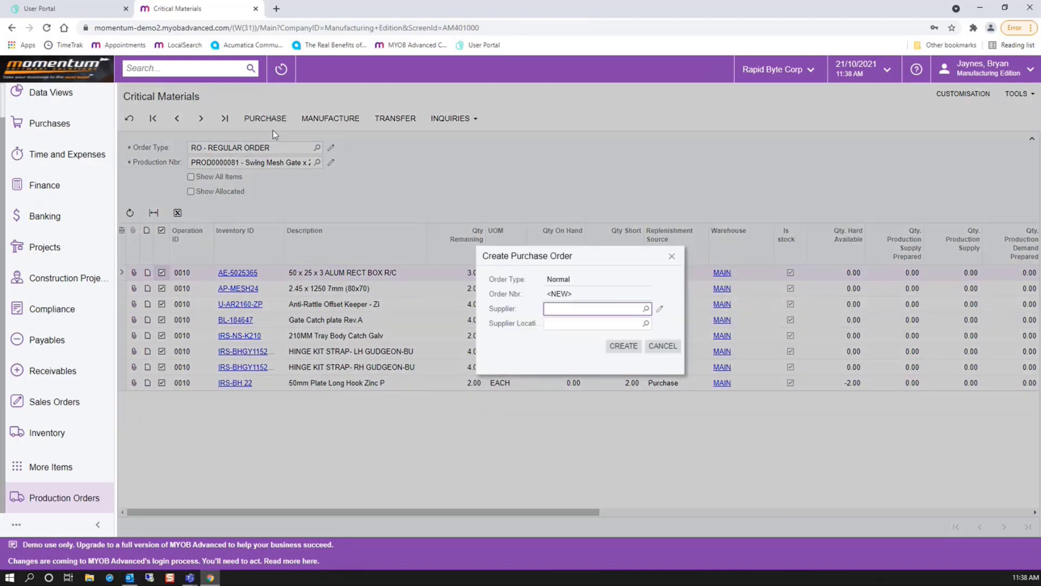
click(646, 309)
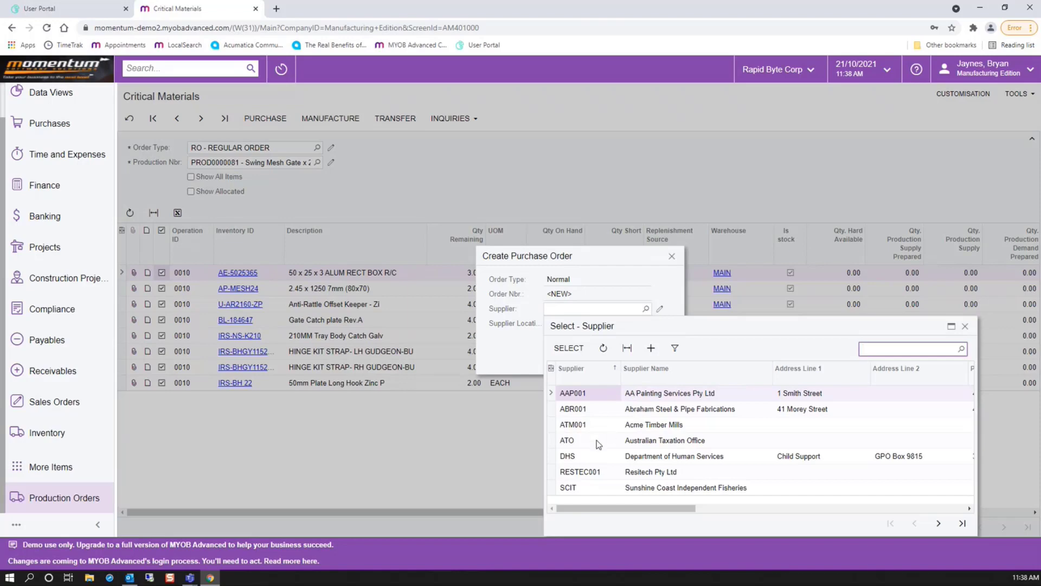
click(578, 408)
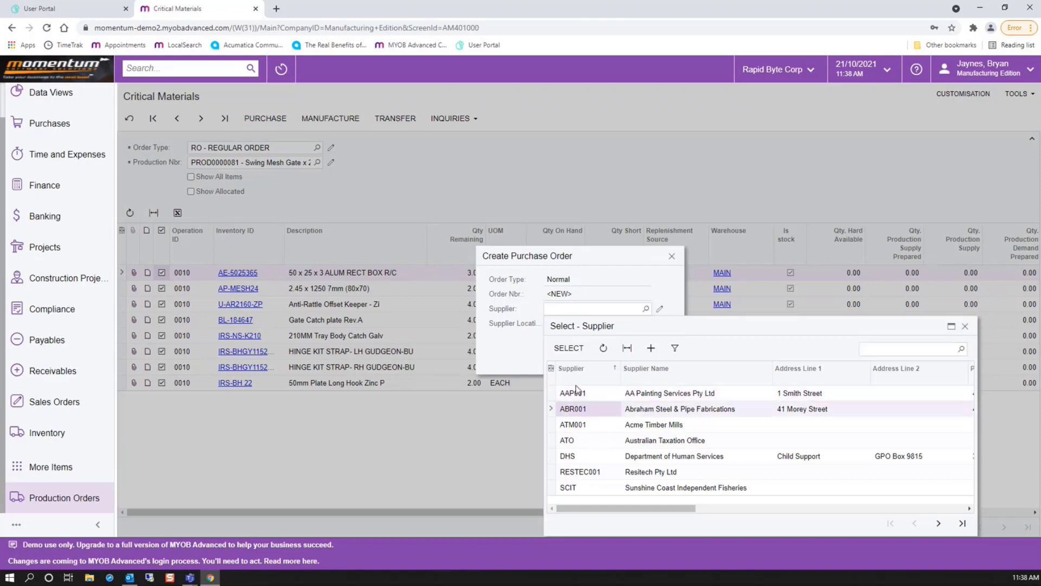
click(568, 348)
click(623, 345)
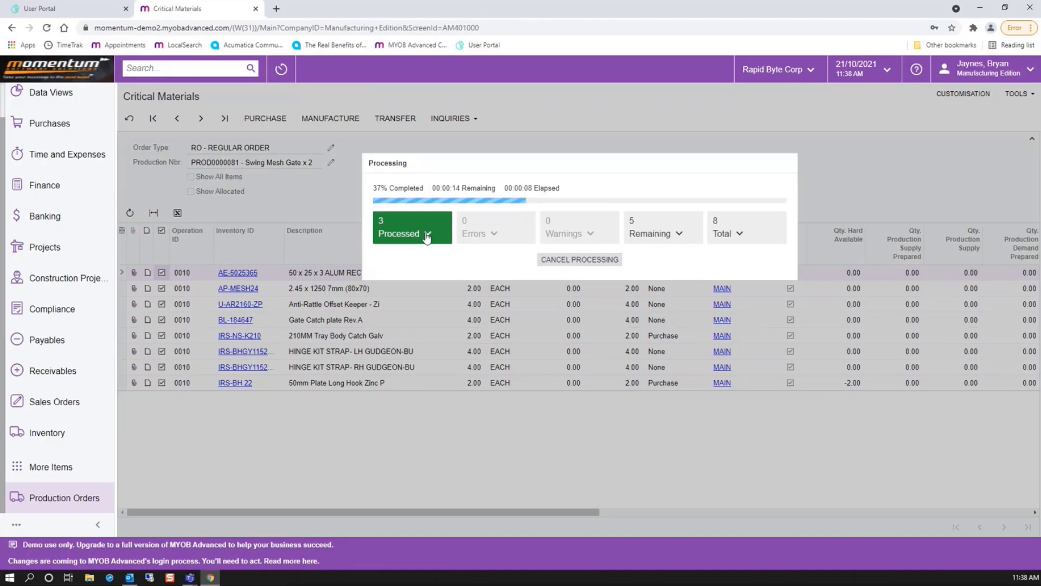
click(427, 234)
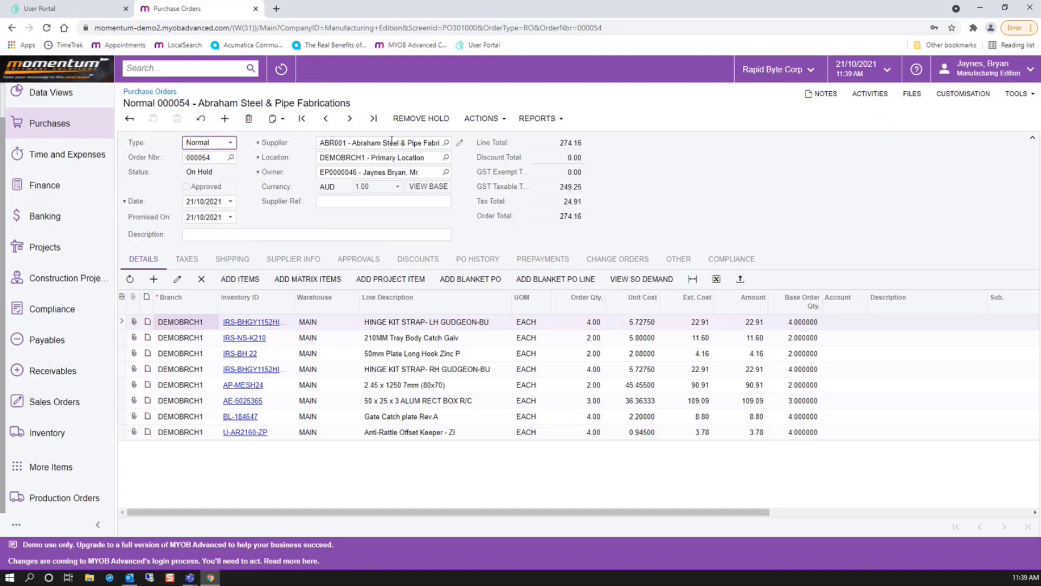
Remove the hold from the purchase order and enter a purchase receipt for it
click(418, 118)
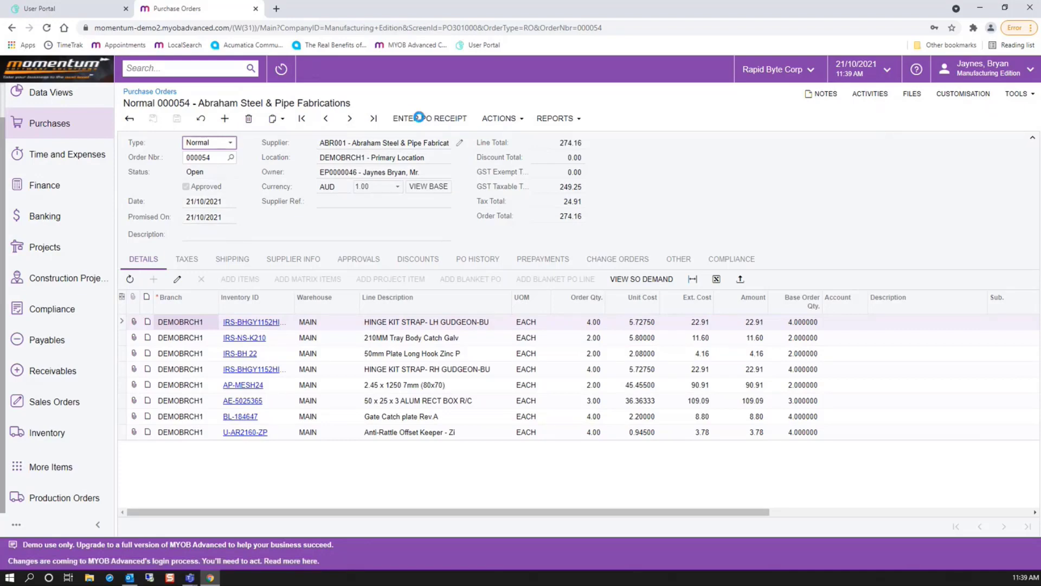
click(418, 118)
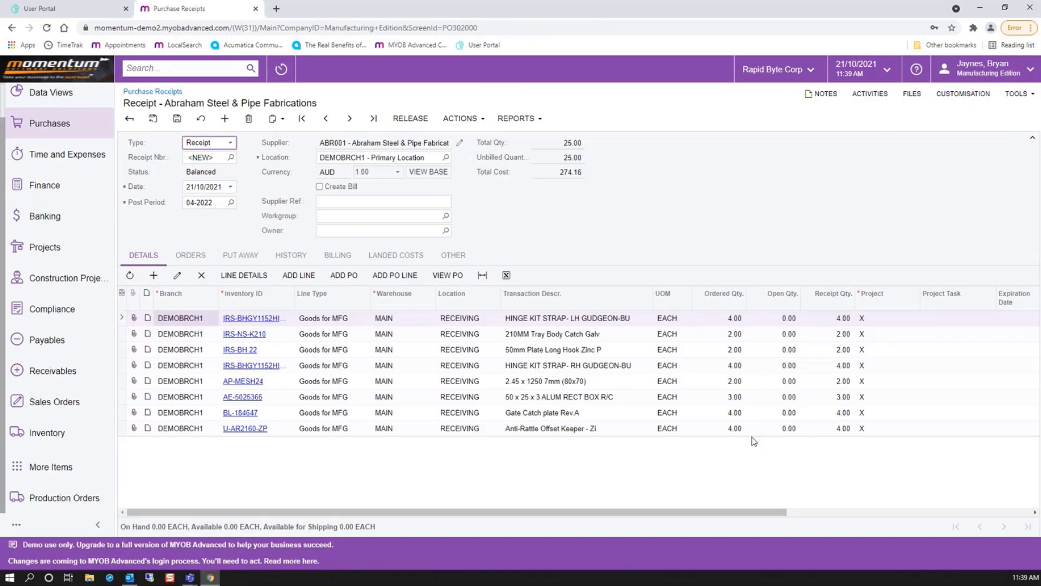
Enable bill creation on the receipt, set its supplier reference to ASP1021, and release the receipt
click(319, 187)
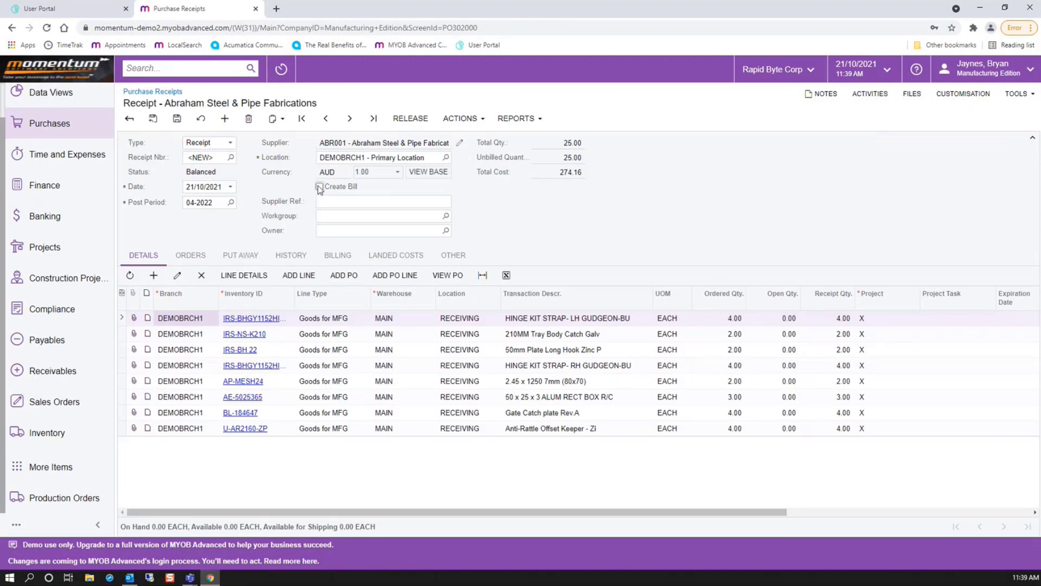
click(343, 203)
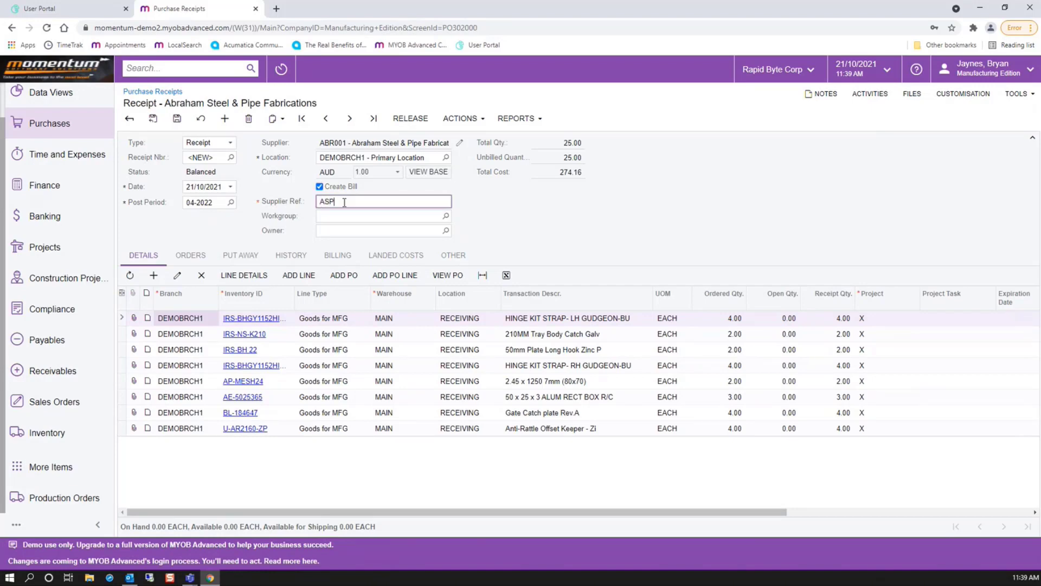
text(ASP1021)
click(397, 123)
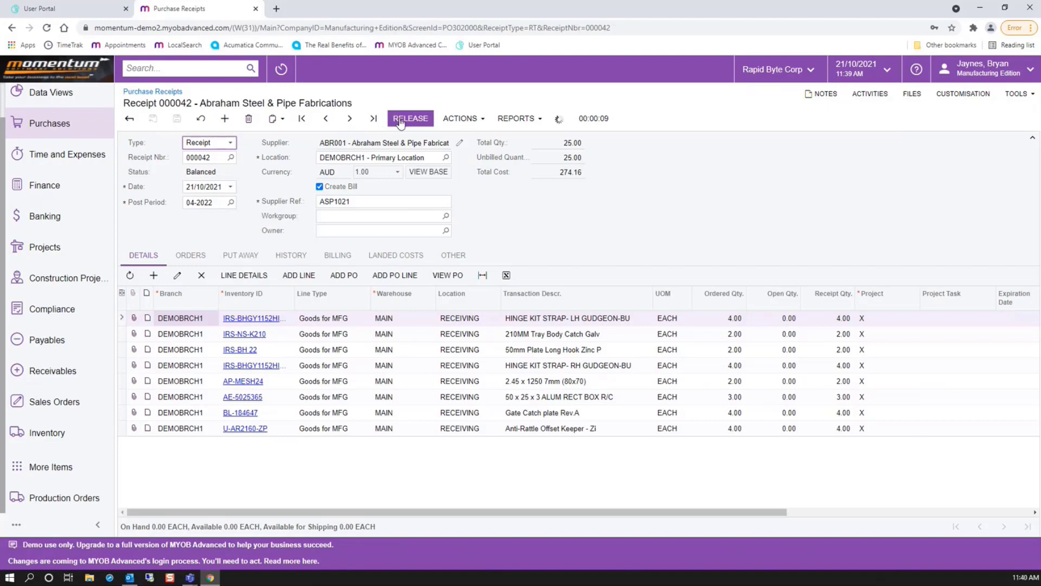
Open the planned GFRONTMESH2 production order dated 21/10/2021 from the production order maintenance list
click(54, 499)
click(226, 364)
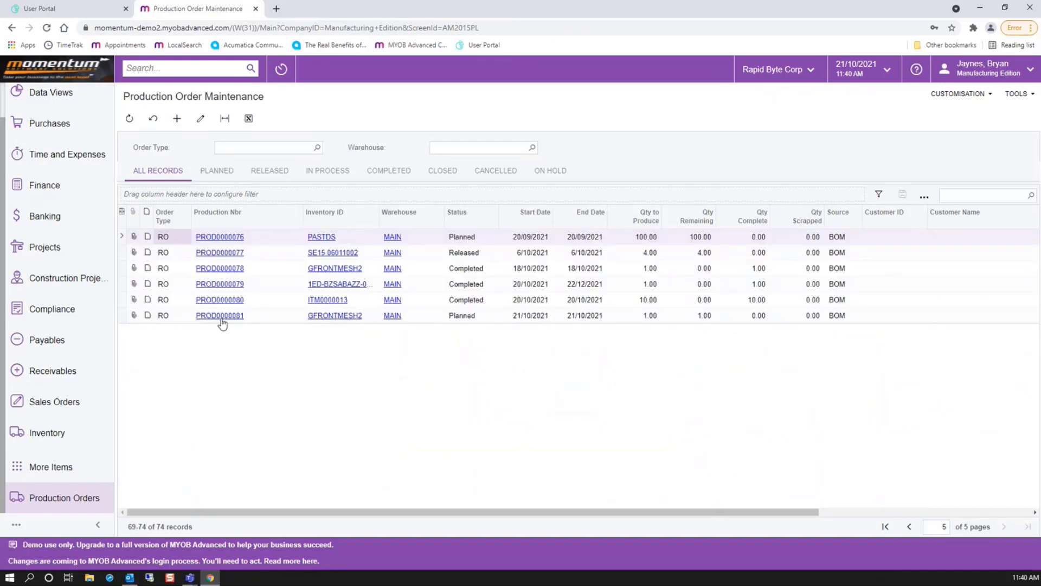
click(221, 318)
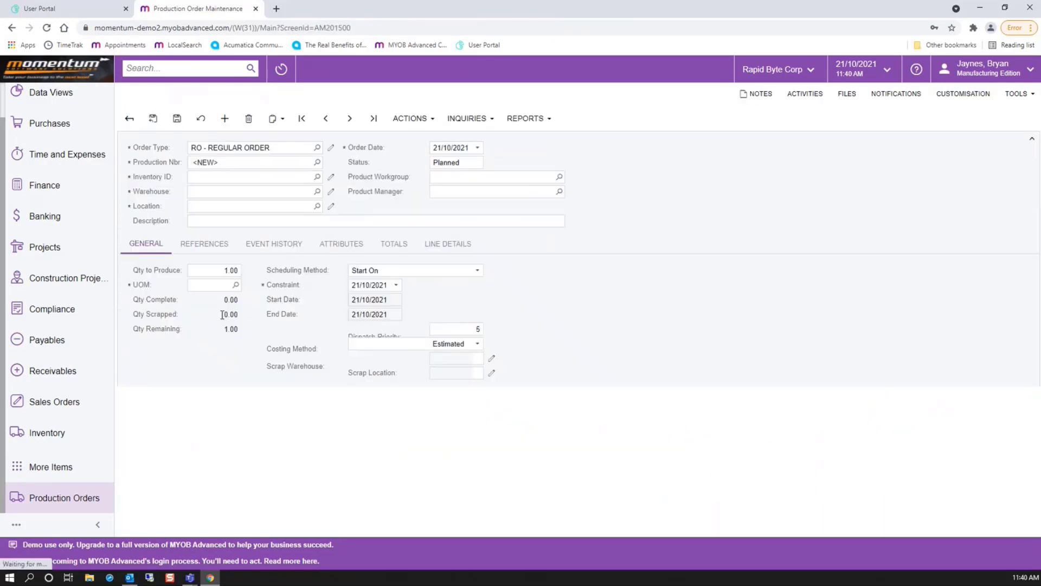
Release the Swing Mesh Gate x 2 production order and review its event history
click(434, 121)
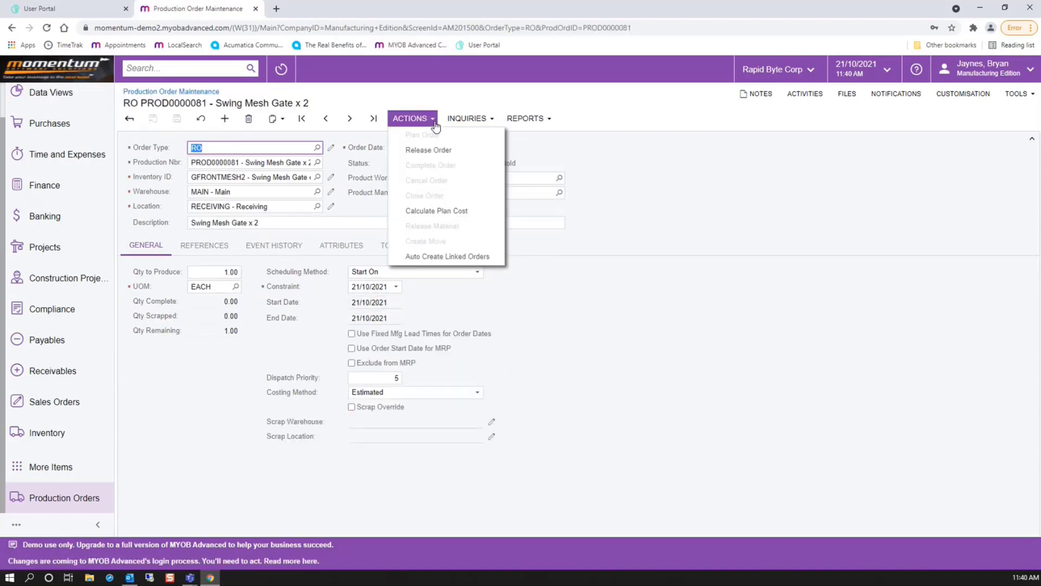
click(431, 150)
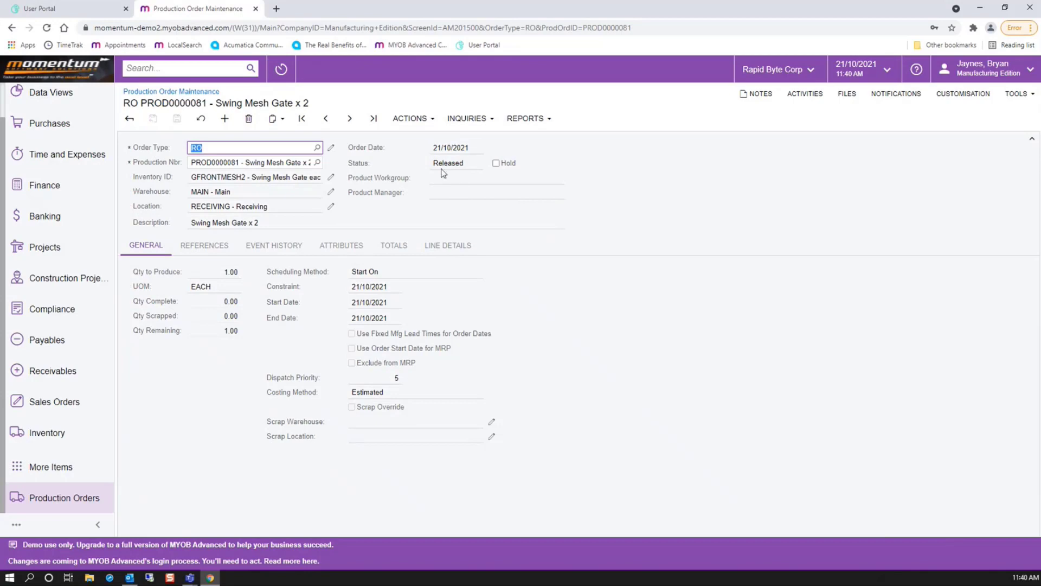
click(268, 248)
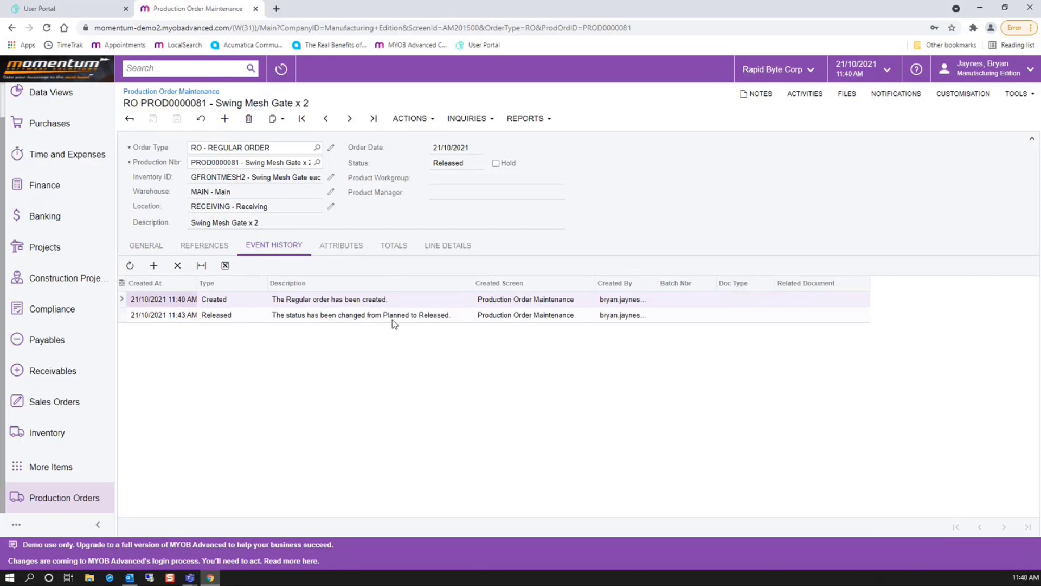
Open the production order's details and examine the times, quantities, statuses and backflush settings of its operations
click(492, 125)
click(490, 133)
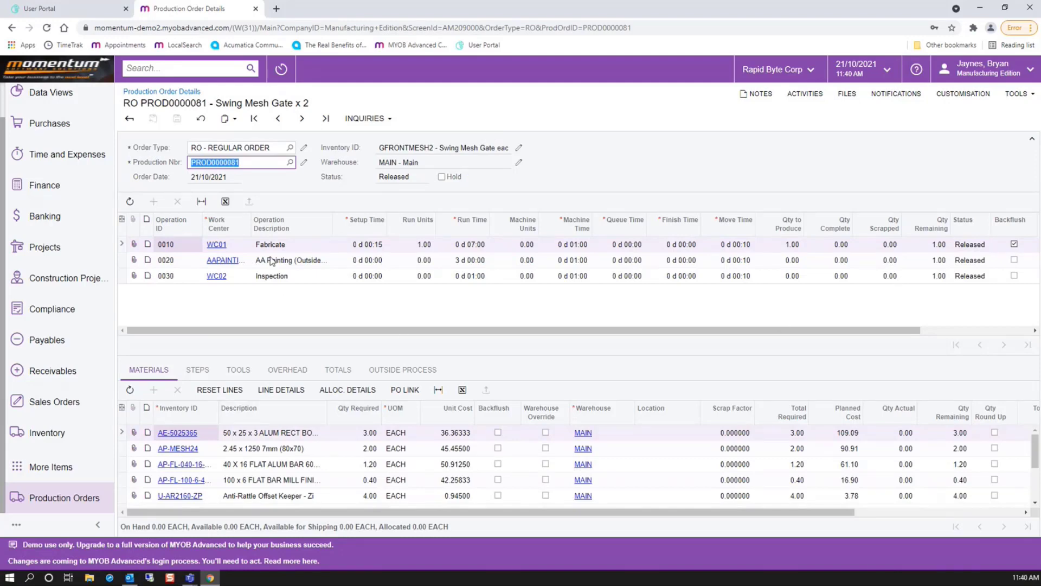
drag(258, 330, 374, 332)
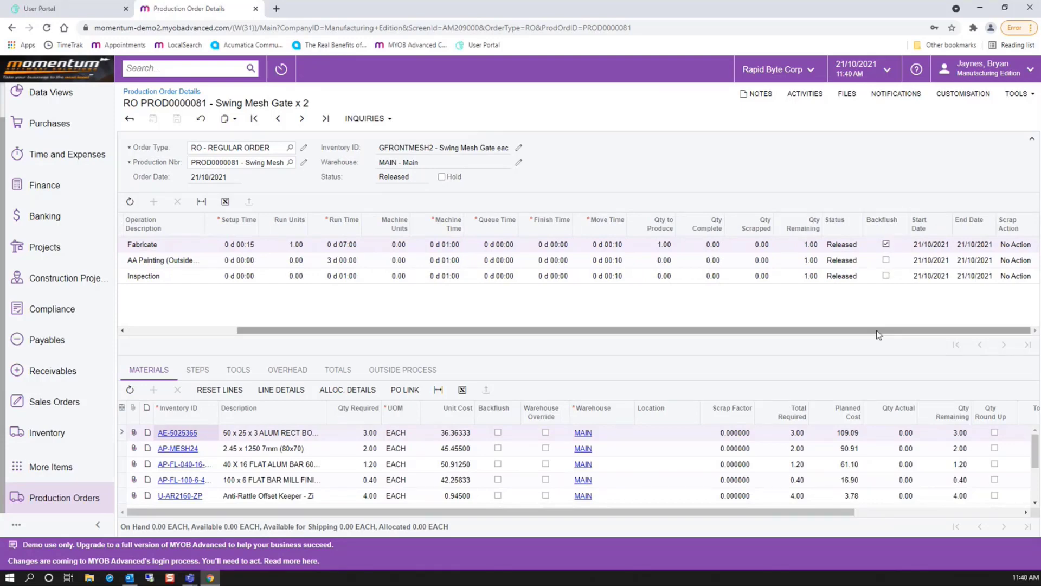
drag(850, 332, 583, 358)
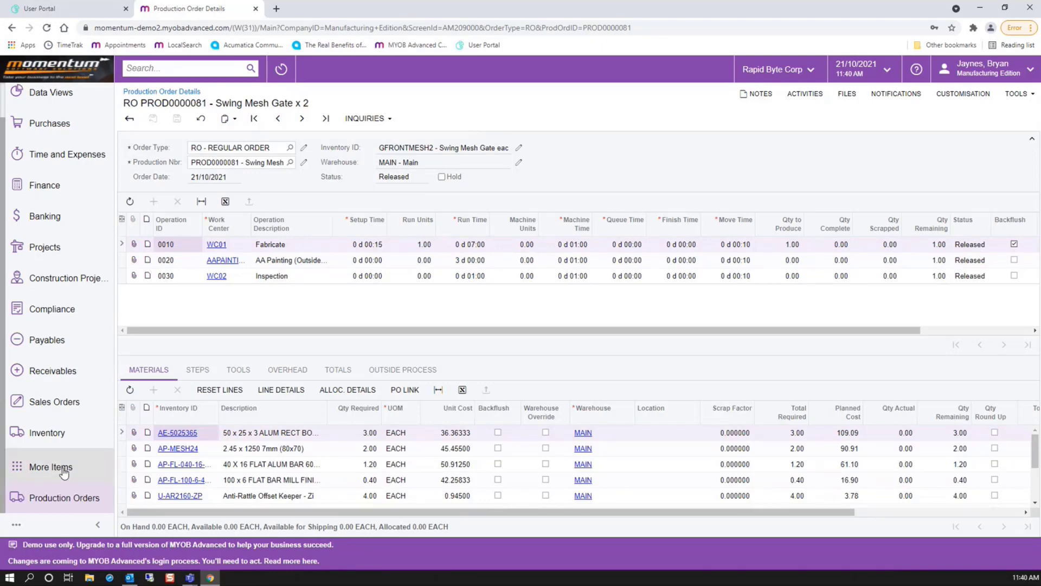
Start a new labour batch with a Direct line for the Swing Mesh Gate x 2 production order
click(64, 497)
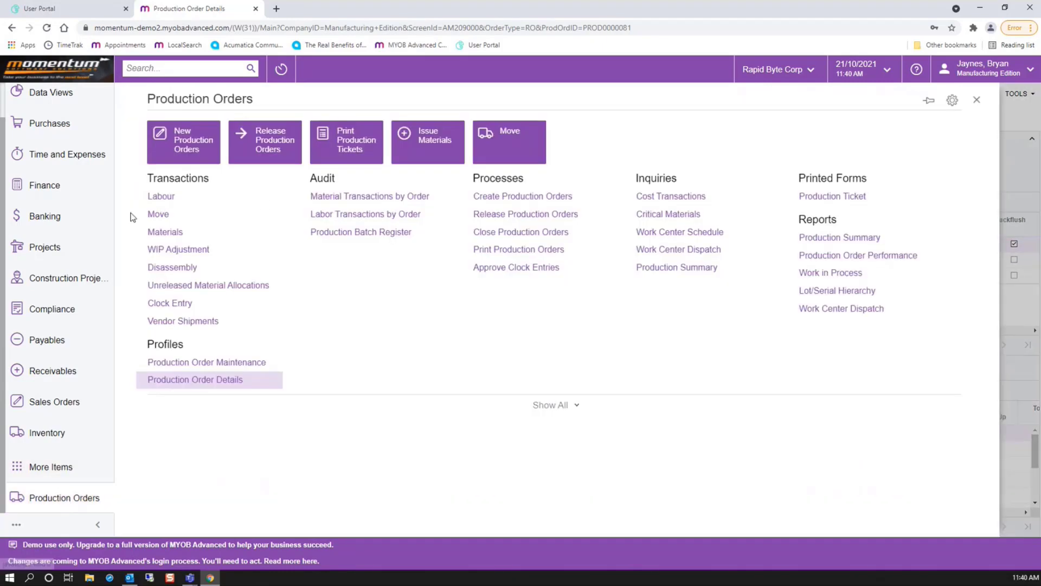
click(156, 197)
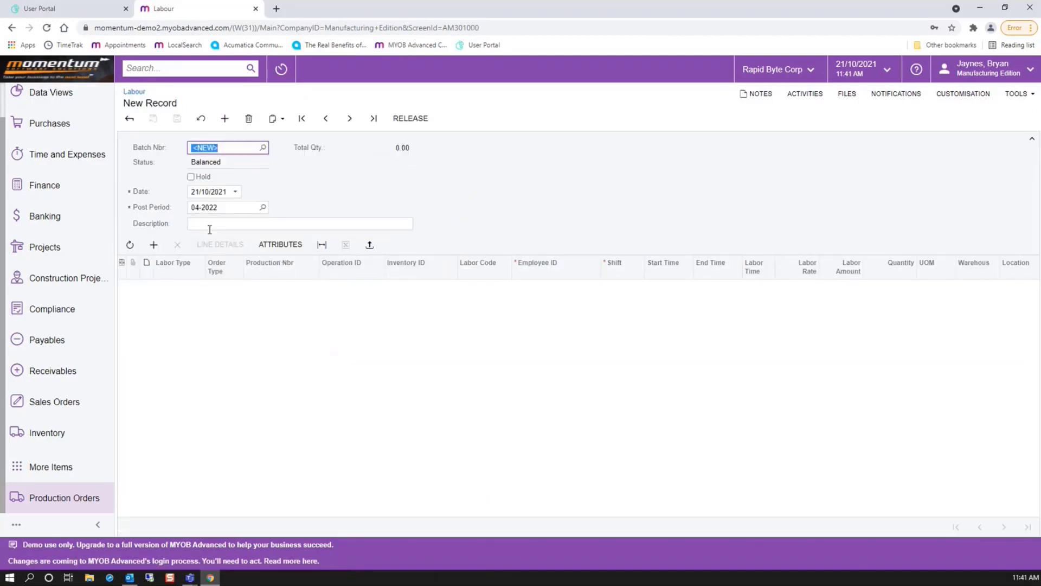
click(153, 244)
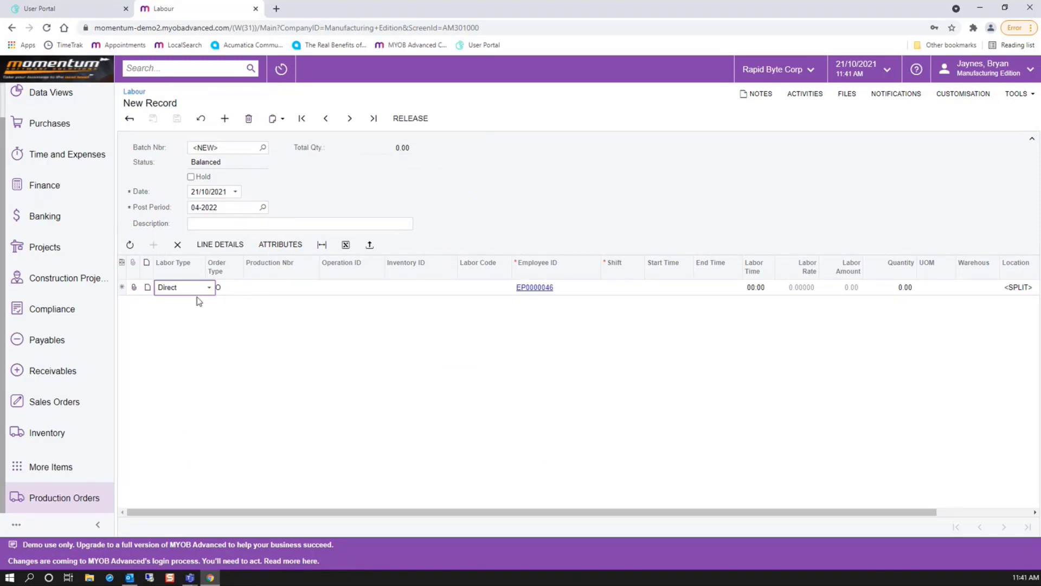
click(305, 288)
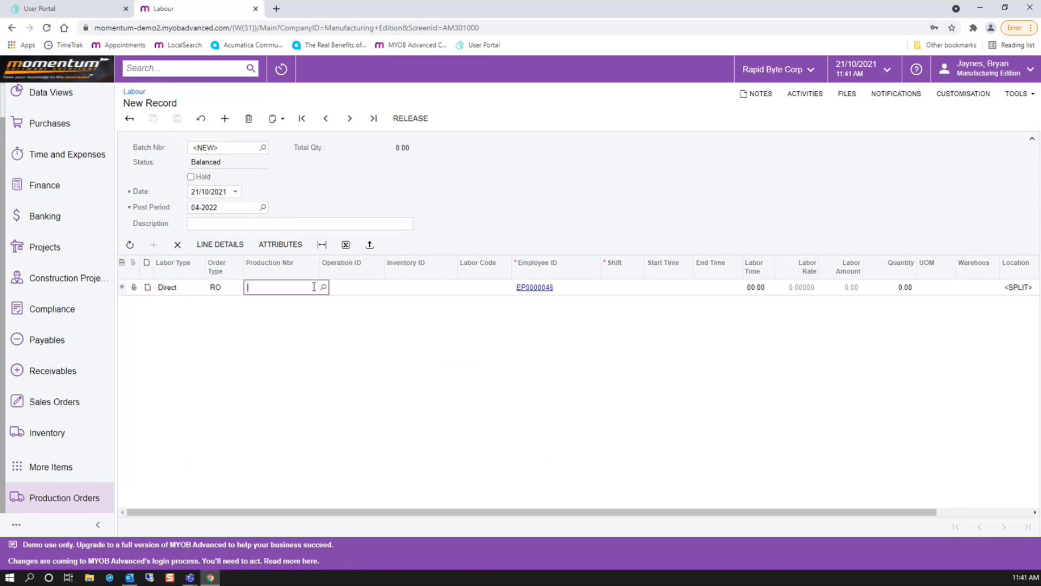
text(81)
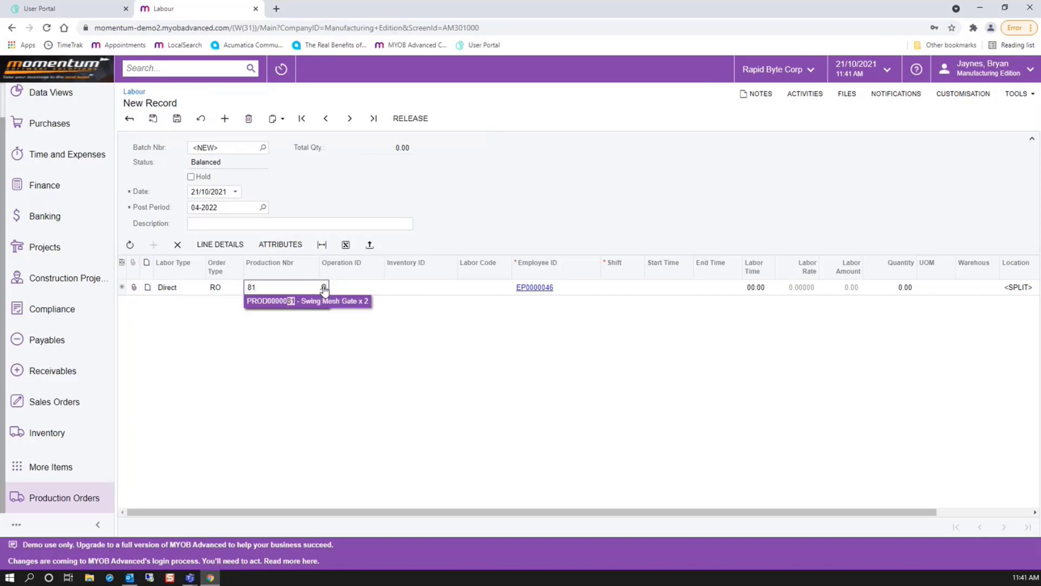
click(312, 301)
key(Tab)
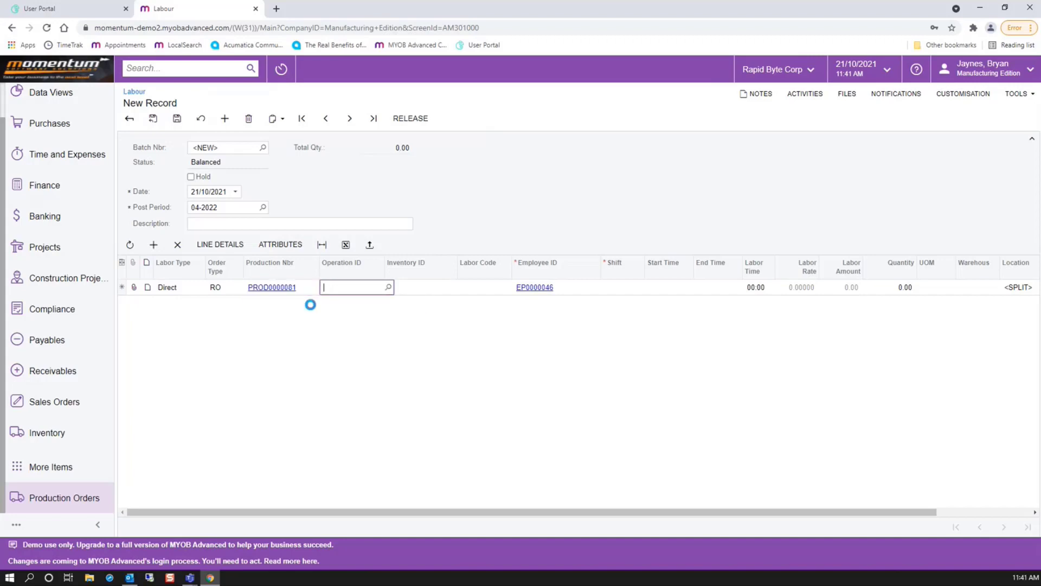
Assign the labour line to inspection operation 0030 with a labor time of 02:30, and release the batch
click(388, 287)
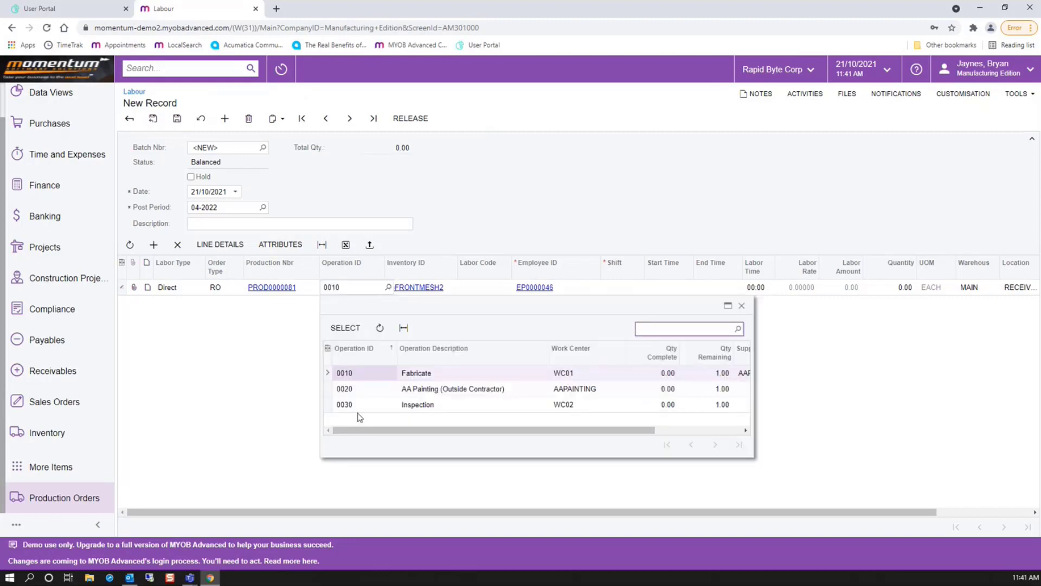
click(345, 404)
click(345, 327)
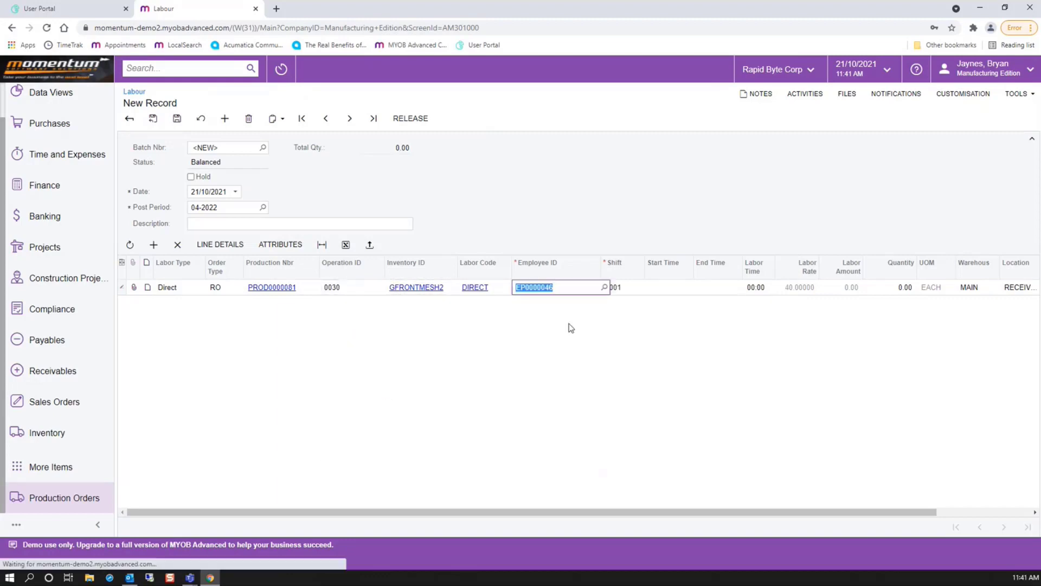
key(Tab)
key(Tab)
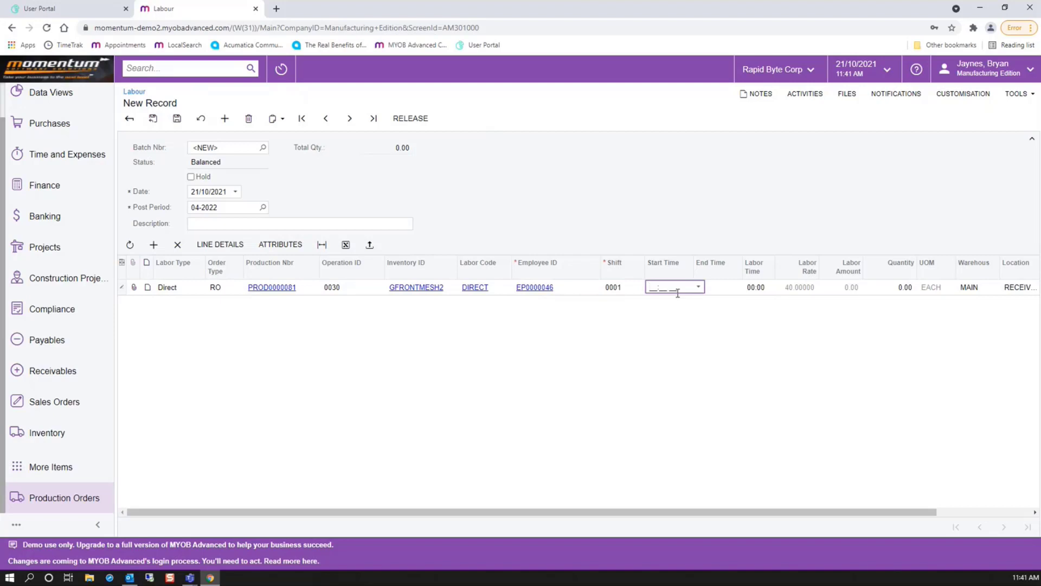
key(Tab)
key(Tab)
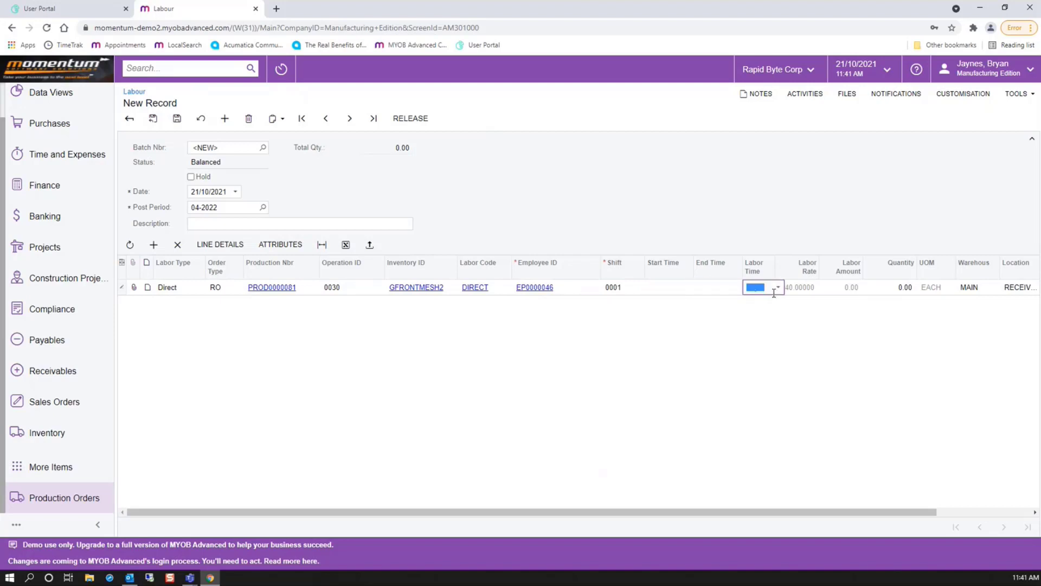
text(2:302)
key(Tab)
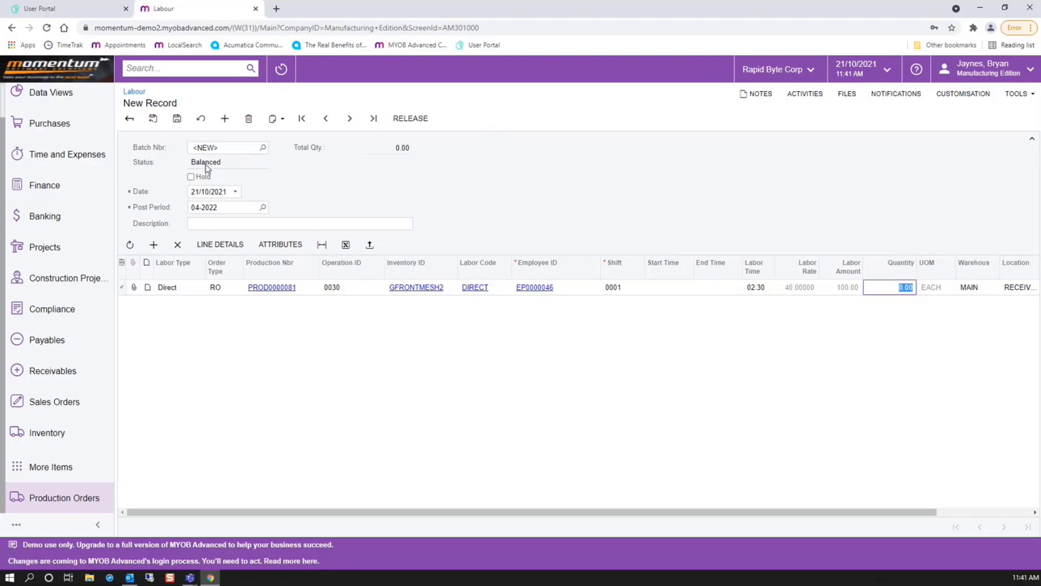
click(420, 118)
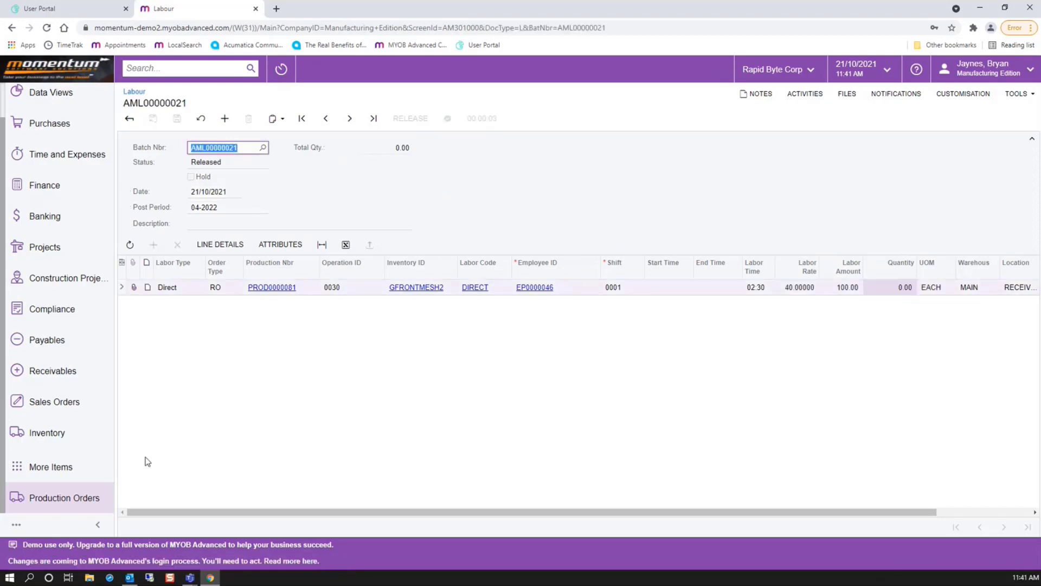
Reopen the in-process GFRONTMESH2 production order from the production order maintenance list and review its event history
click(53, 501)
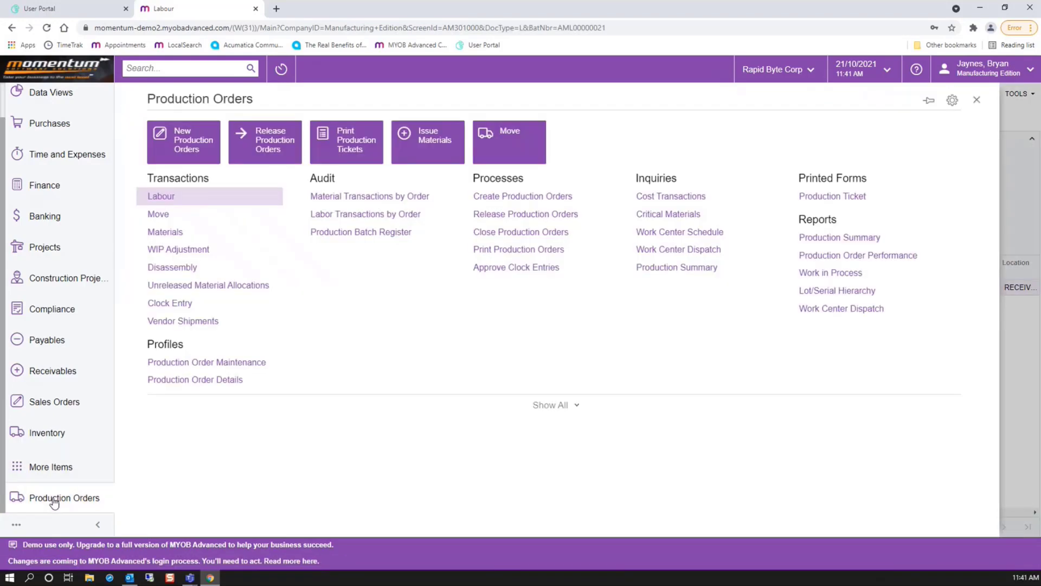
click(236, 366)
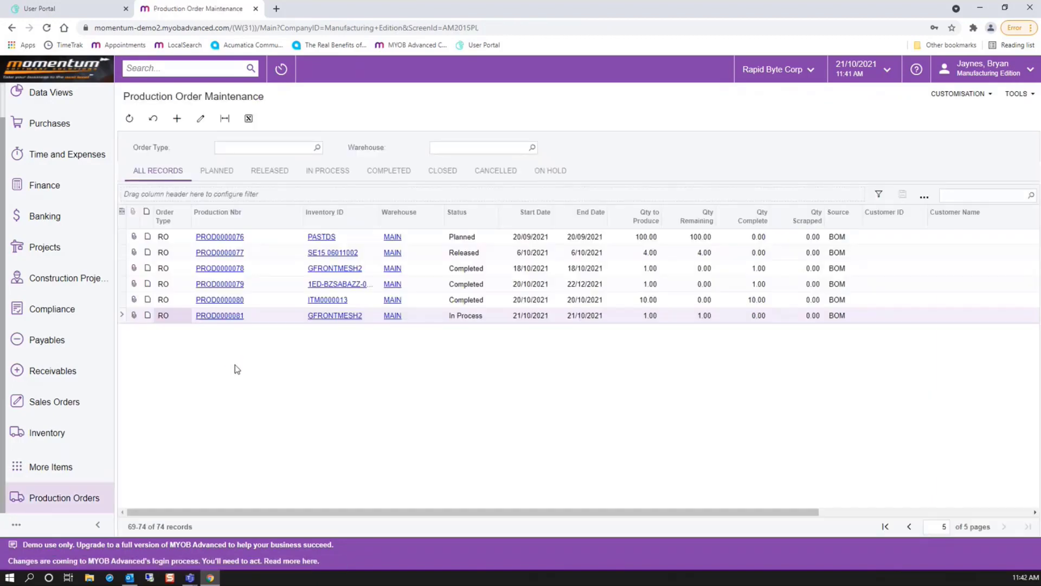
click(235, 317)
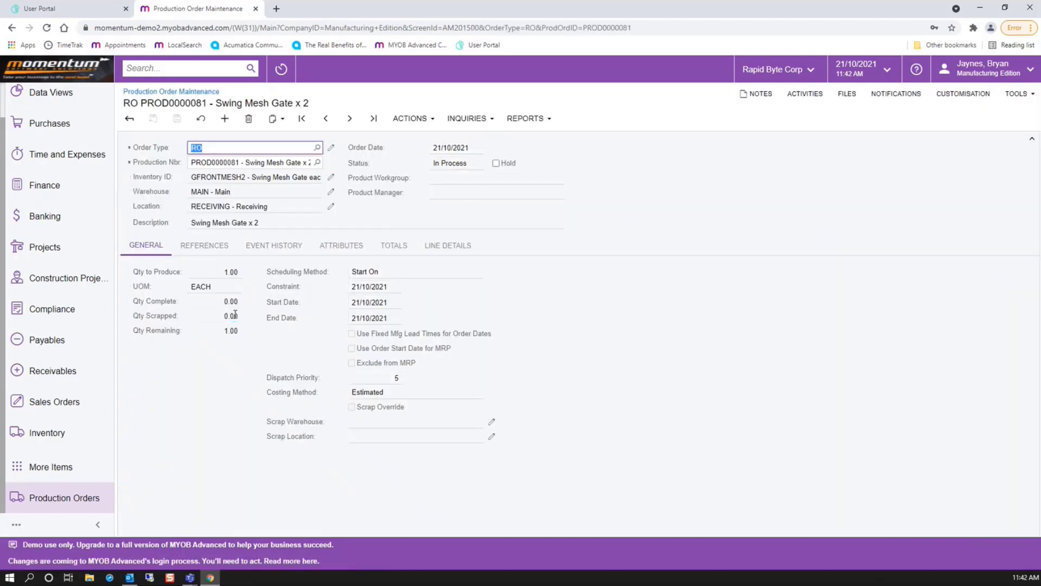
click(275, 245)
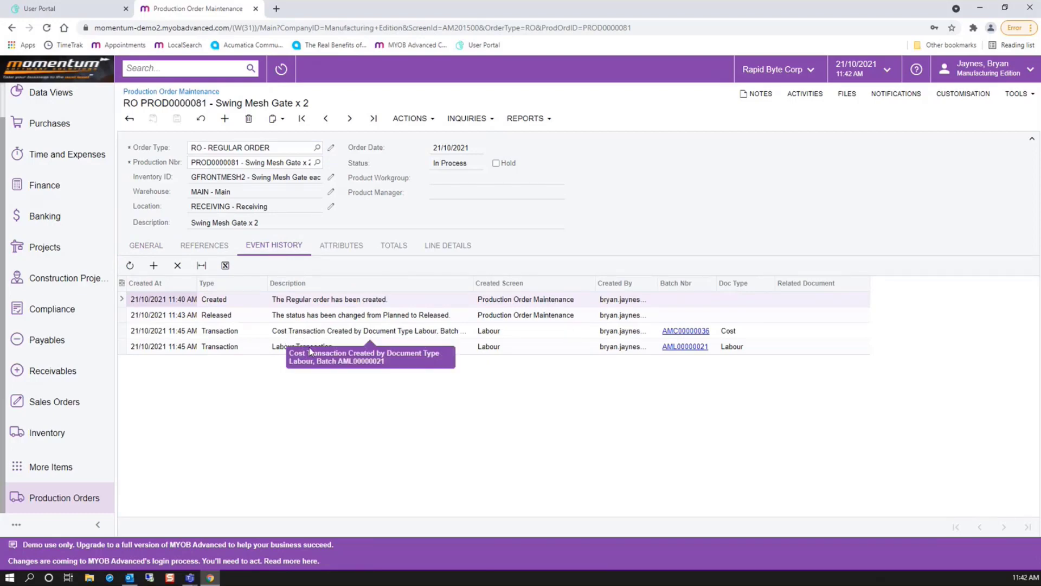
Inspect the cost transaction linked to the labour entry in the event history, and close it
click(686, 332)
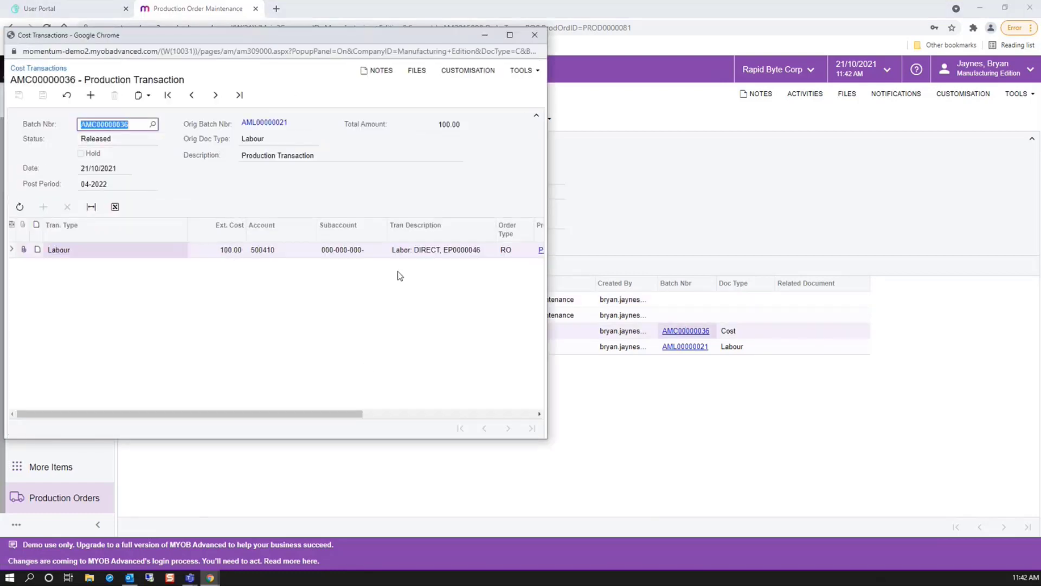
drag(322, 409, 516, 425)
click(535, 35)
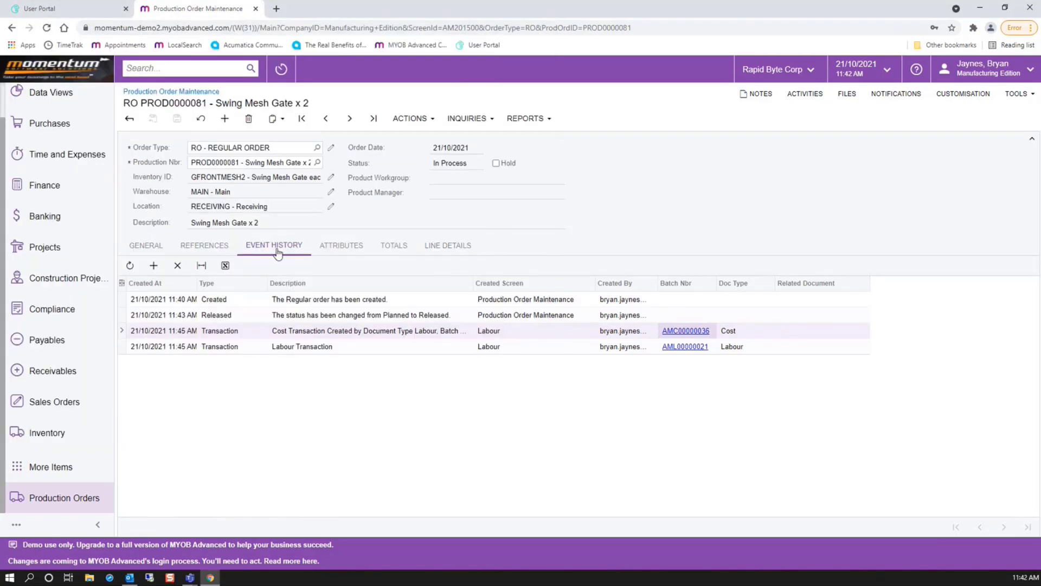
Review the production order's planned, actual and variance totals and its critical materials
click(394, 247)
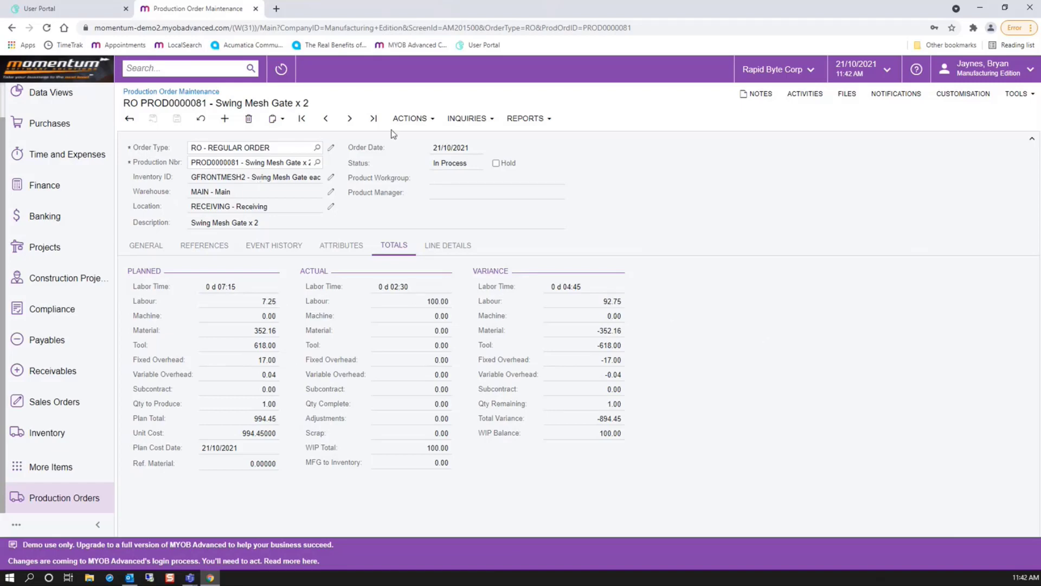
click(491, 122)
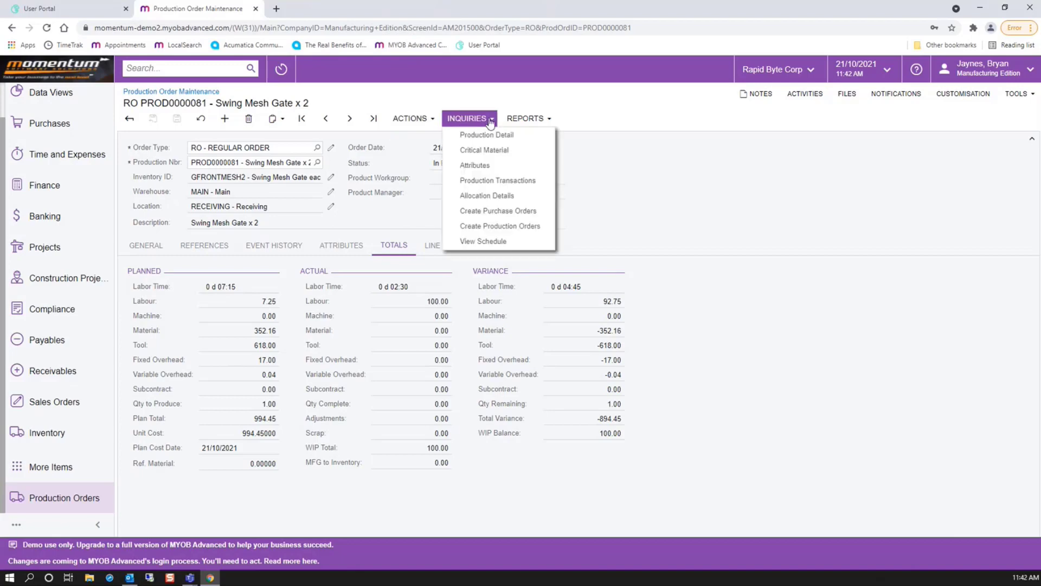
click(477, 155)
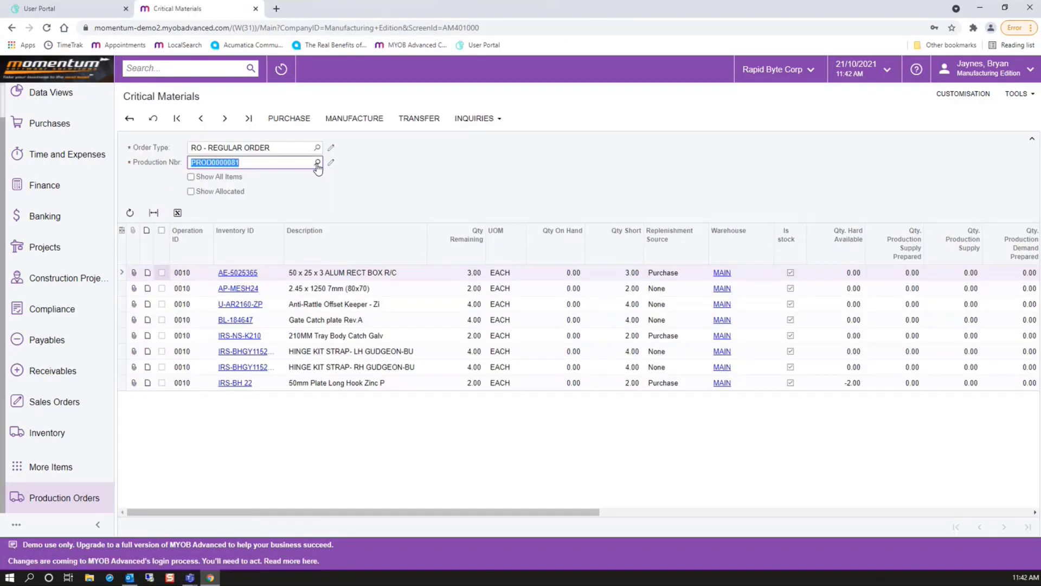
click(499, 121)
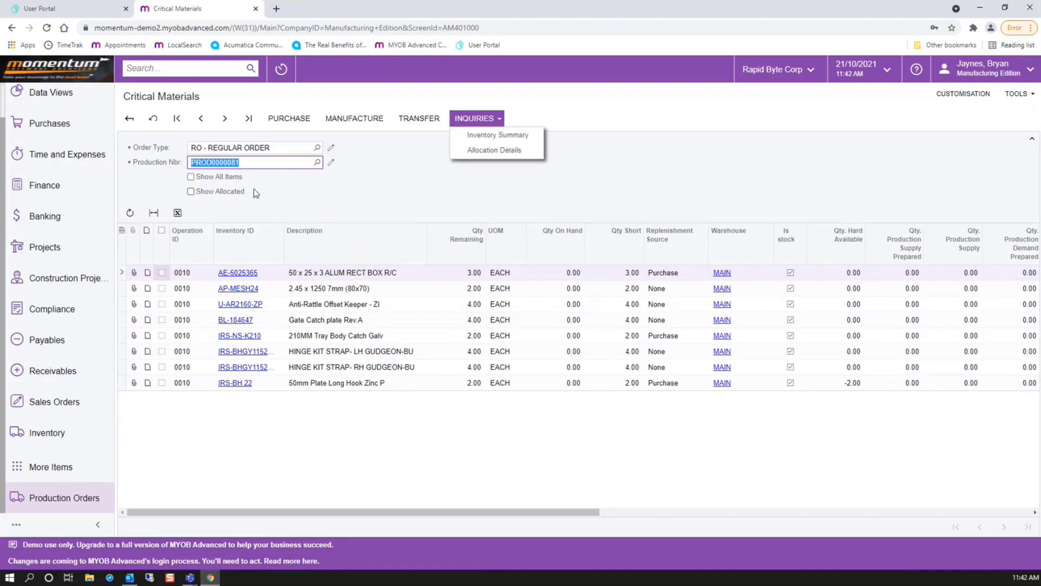
Create a new move transaction and add a line for the Swing Mesh Gate x 2 production order
click(47, 501)
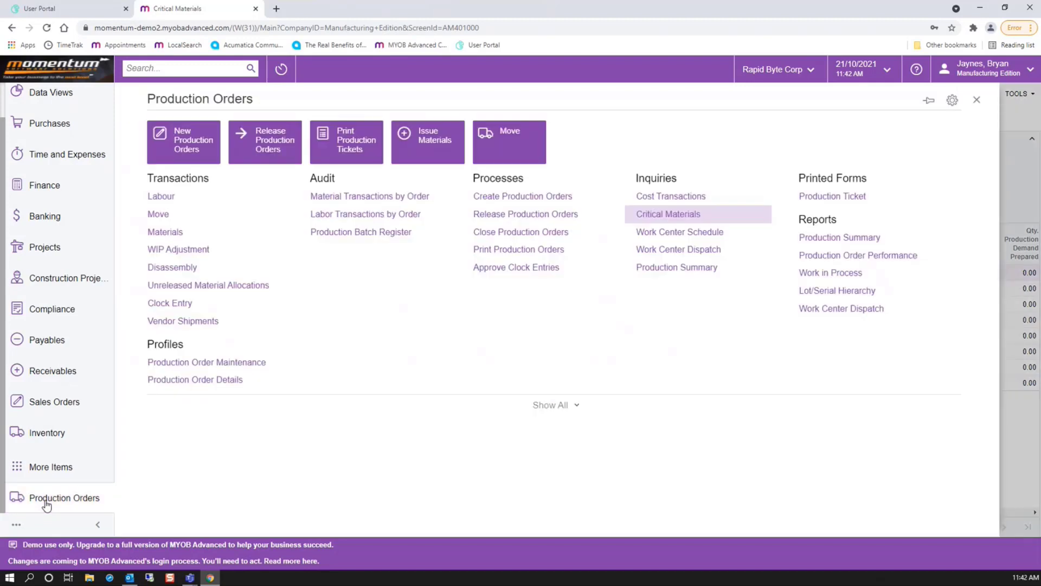
click(158, 214)
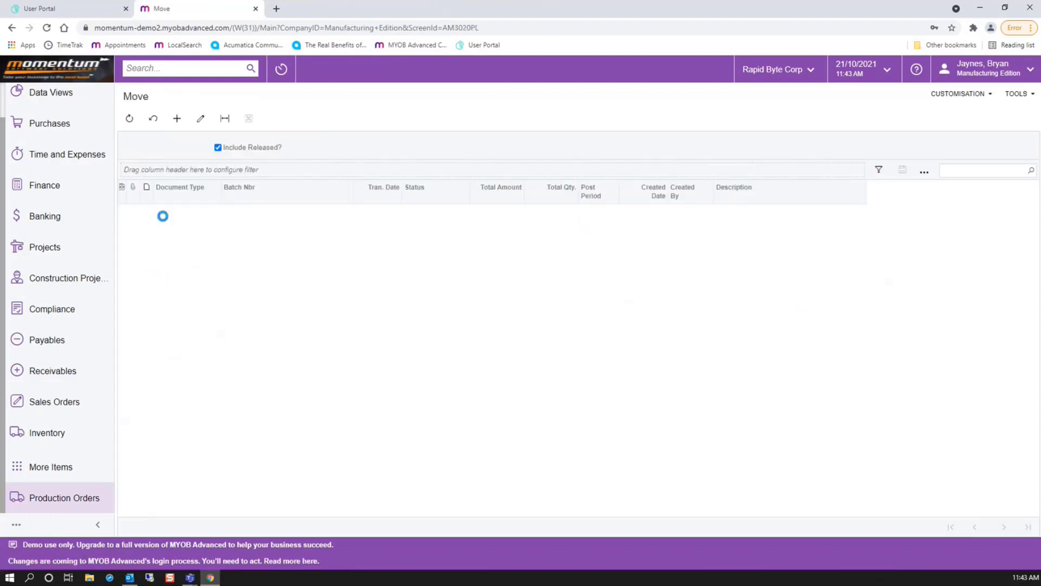
click(173, 117)
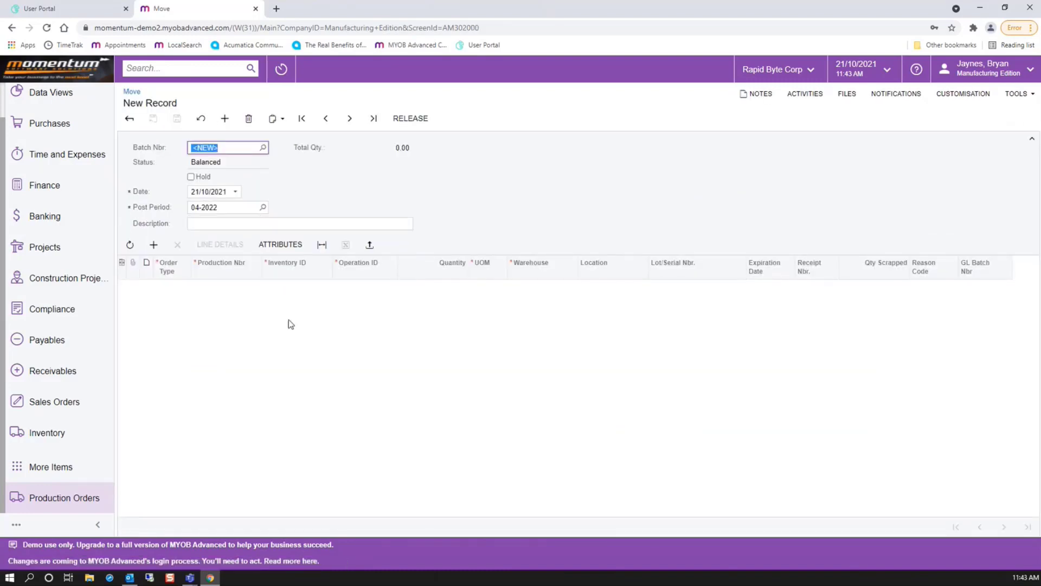
click(153, 245)
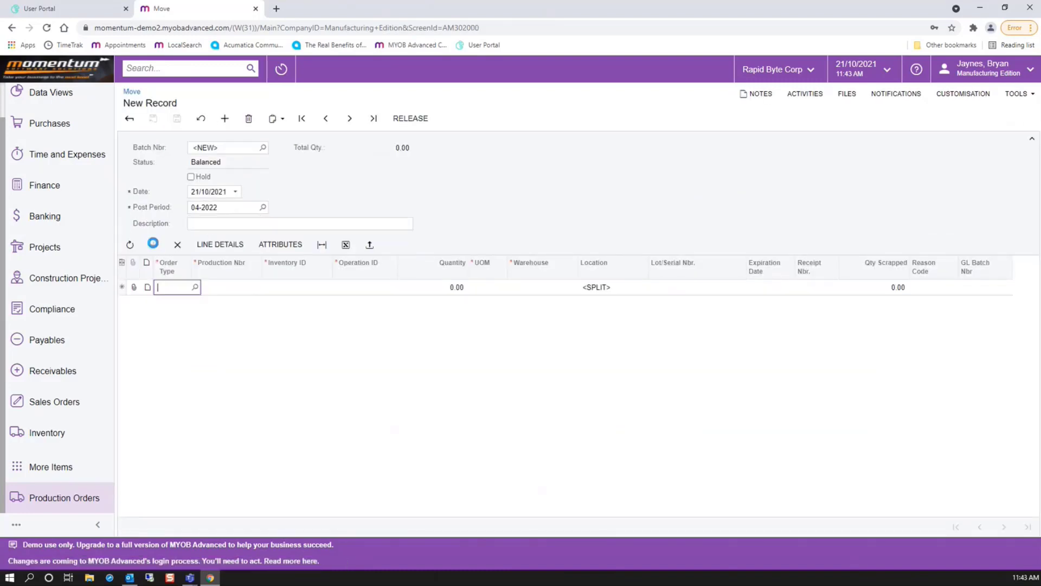
click(236, 292)
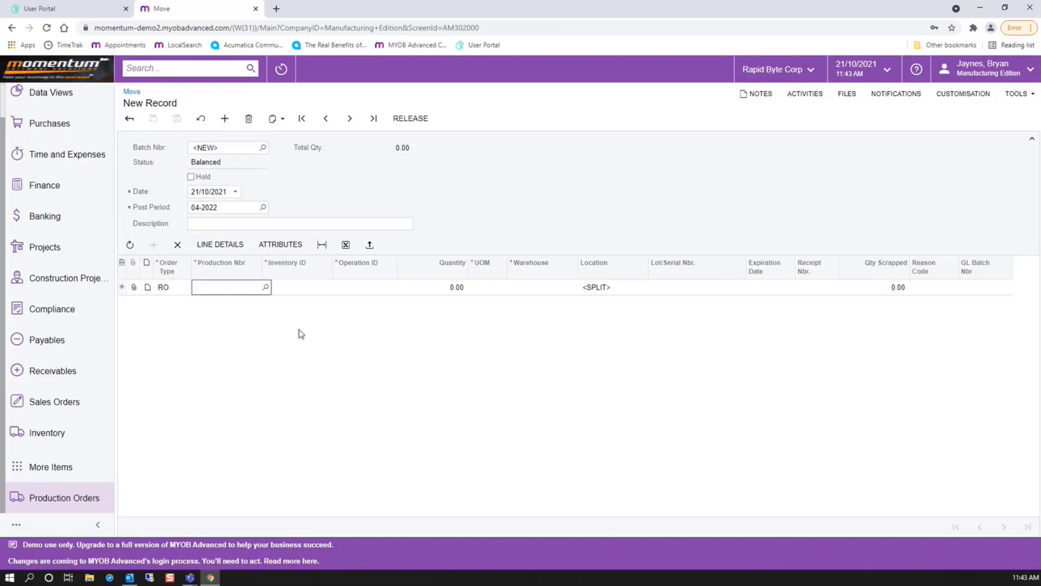
text(81)
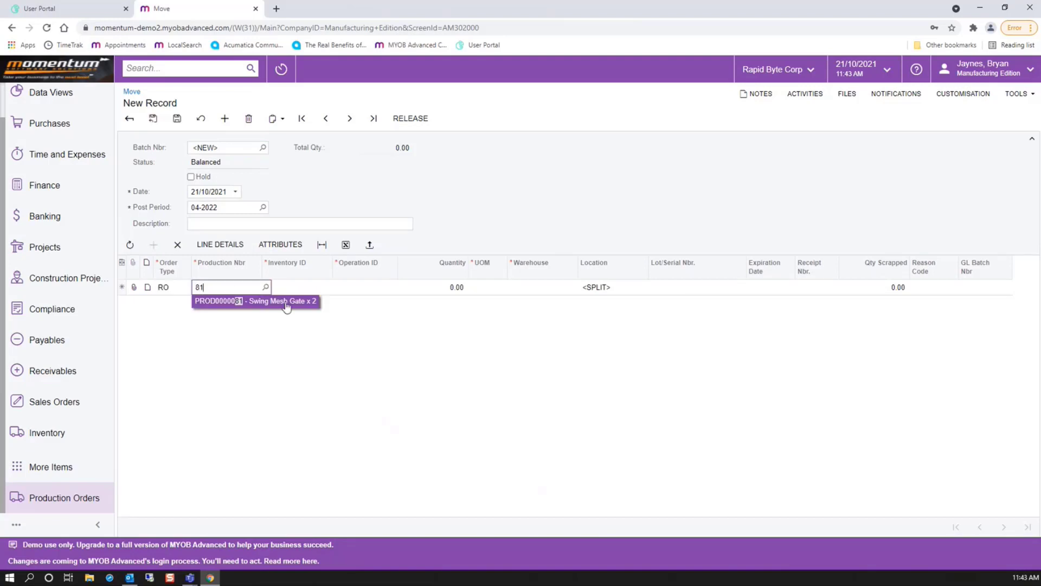
click(286, 302)
key(Tab)
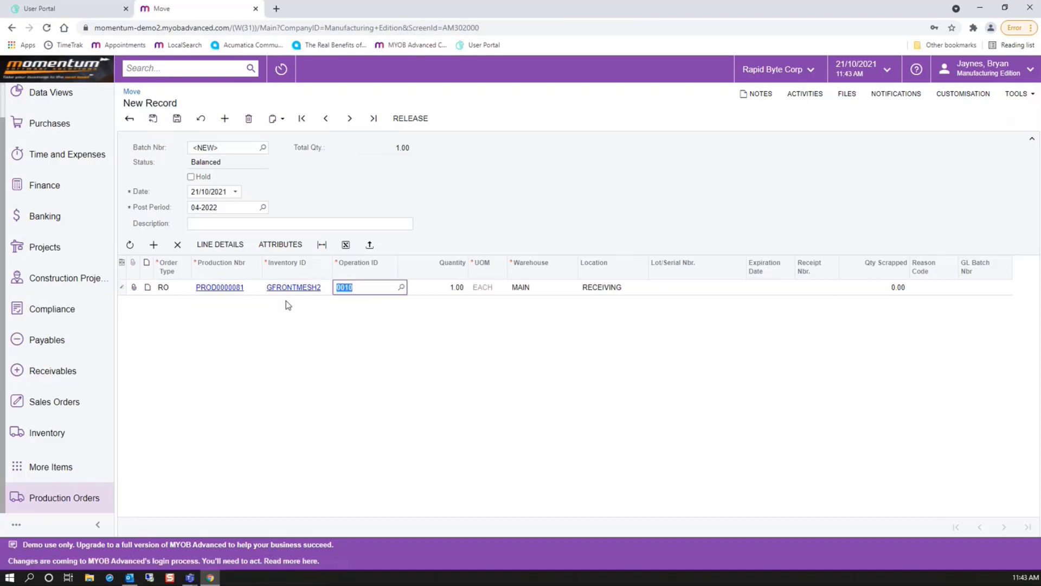
Set the move line's operation to 0030 Inspection, keep the default quantity and warehouse, and release the move transaction
click(402, 287)
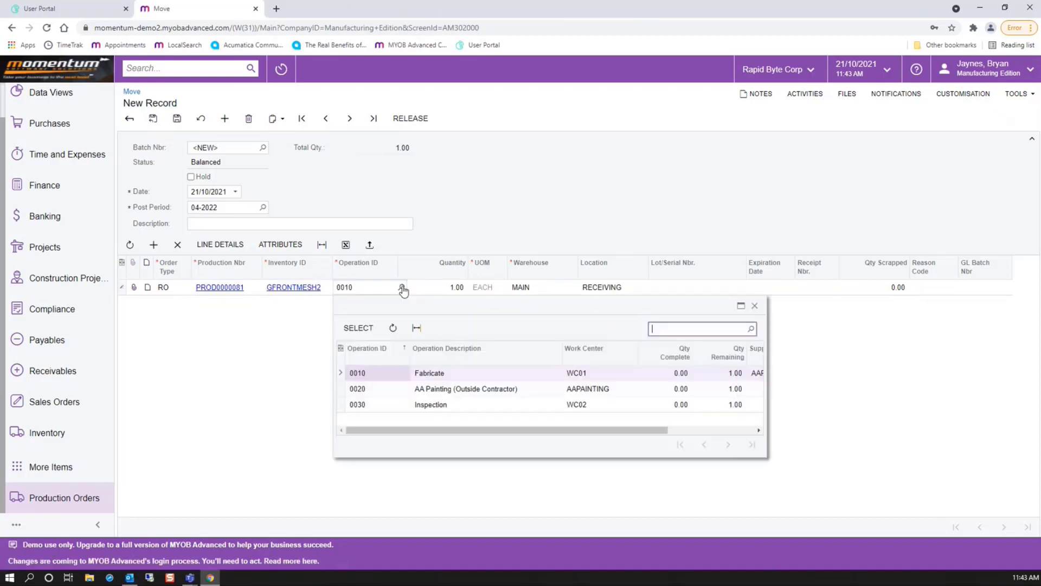
click(358, 408)
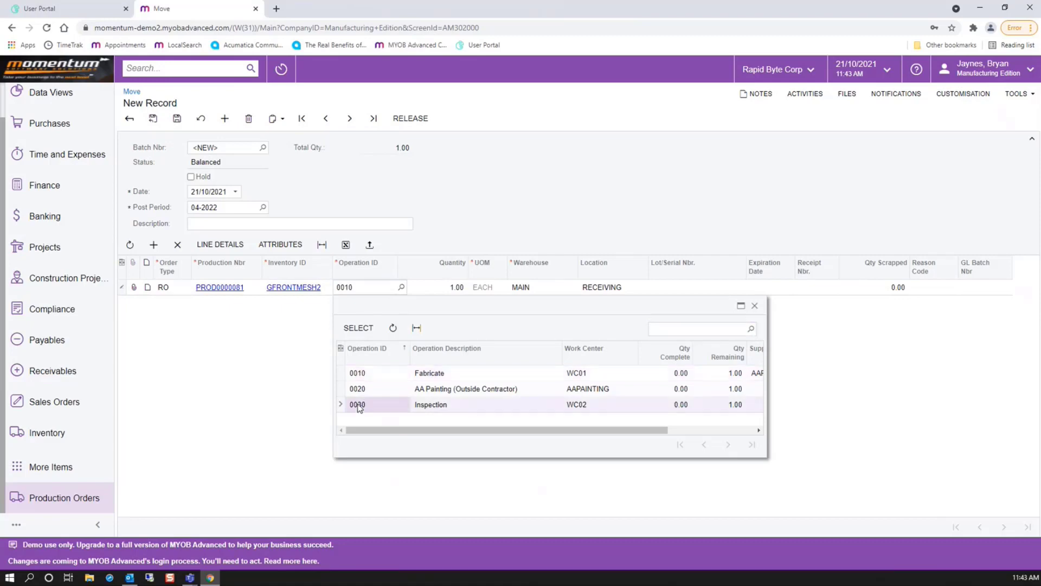
click(358, 328)
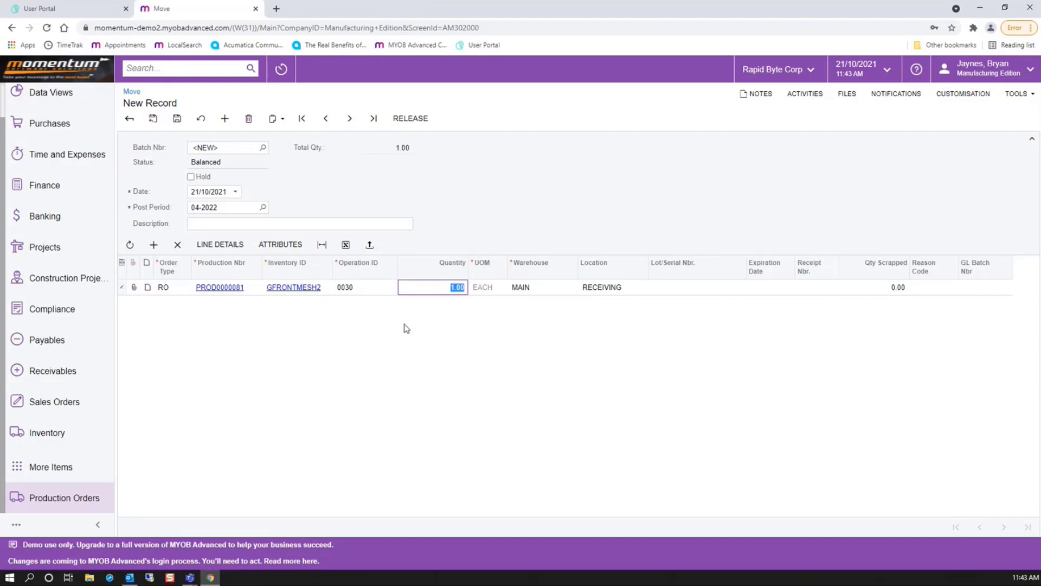
key(Tab)
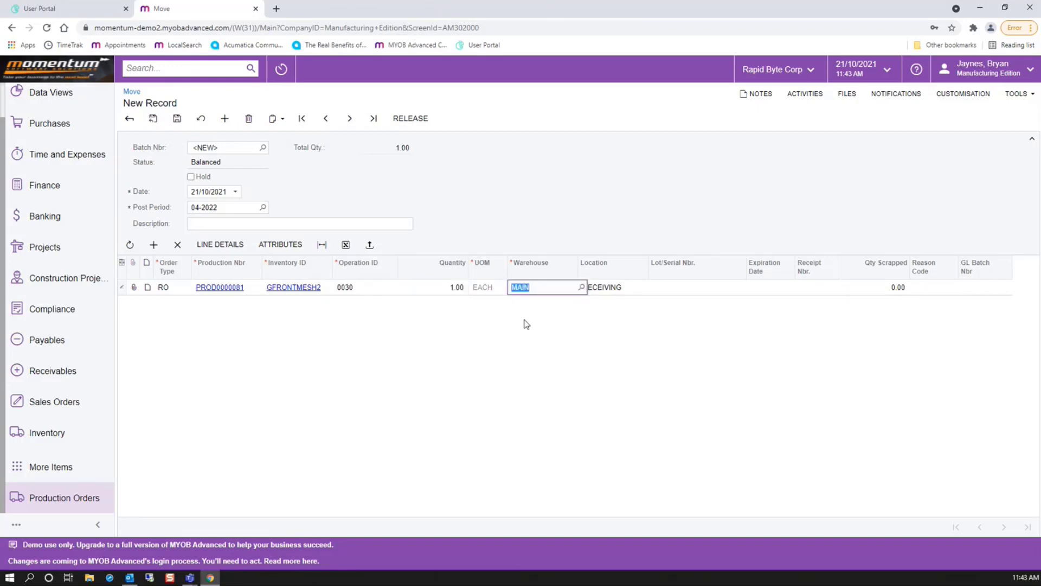
key(Tab)
click(396, 116)
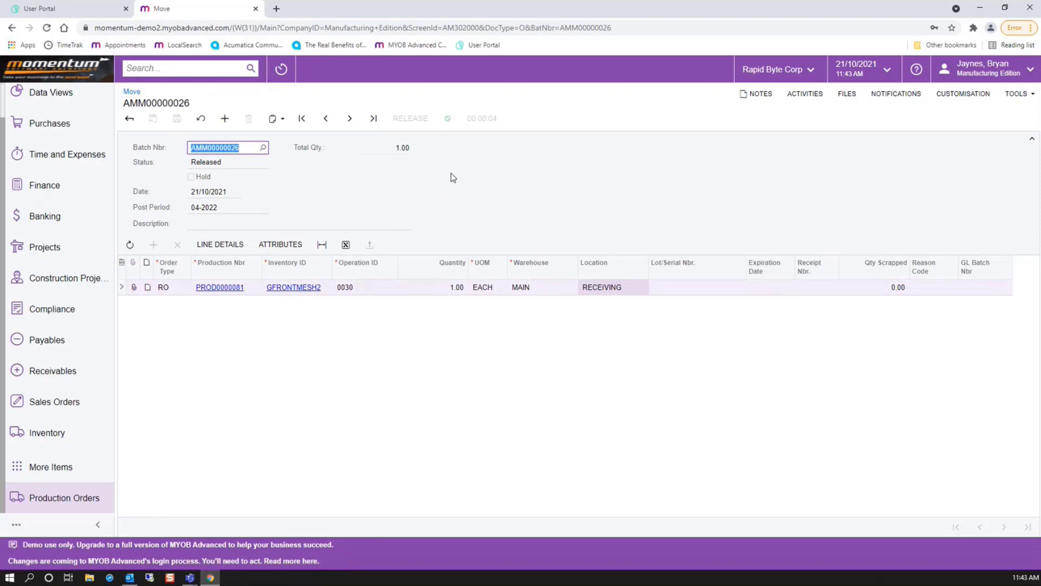
Open the details of the Swing Mesh Gate x 2 production order and review its operations and available inquiries
click(48, 500)
click(213, 386)
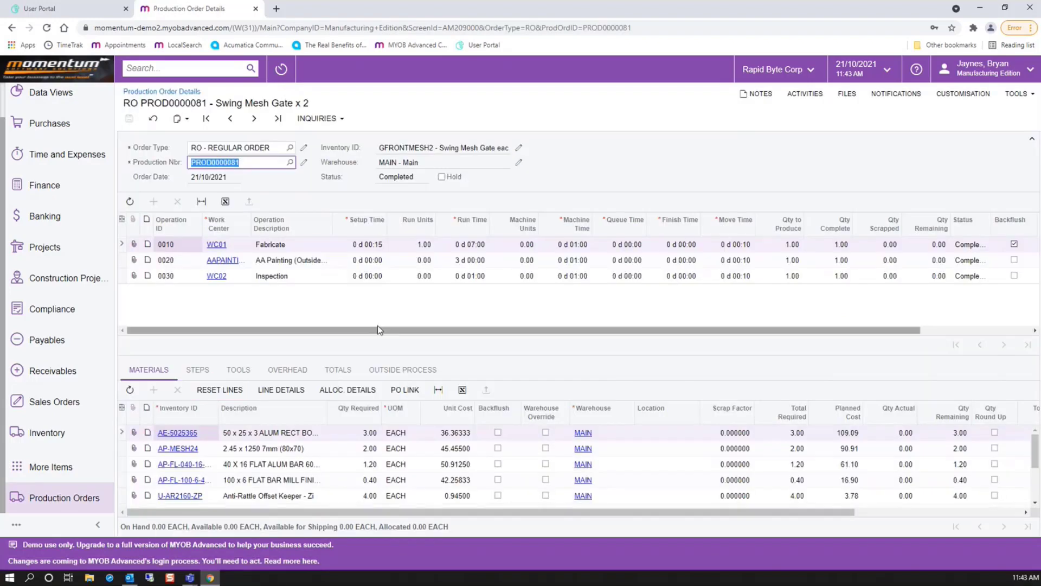
click(342, 121)
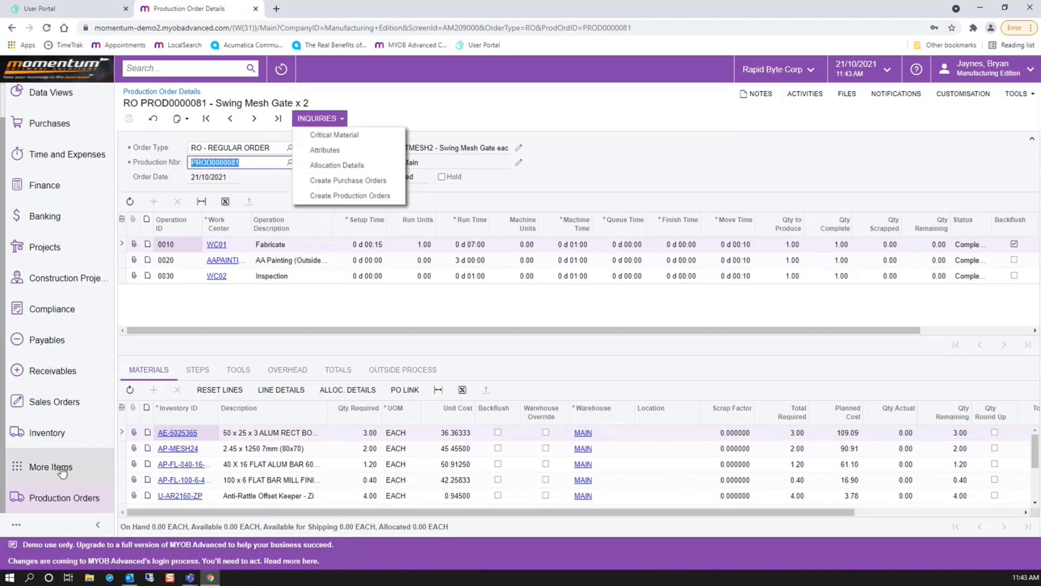
Reopen the GFRONTMESH2 order PROD0000081 from production order maintenance and review its event history after the move
click(52, 504)
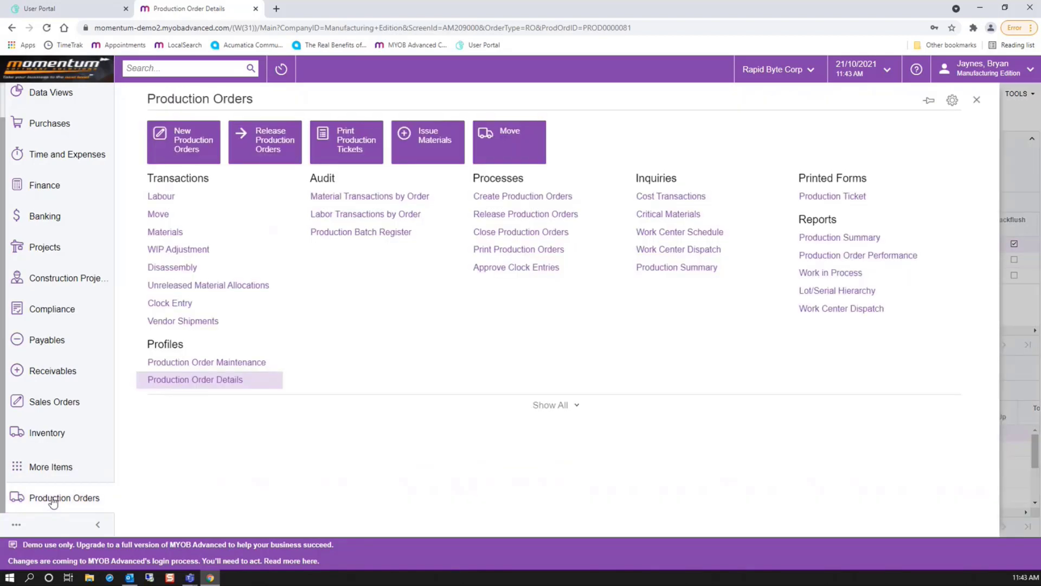
click(183, 366)
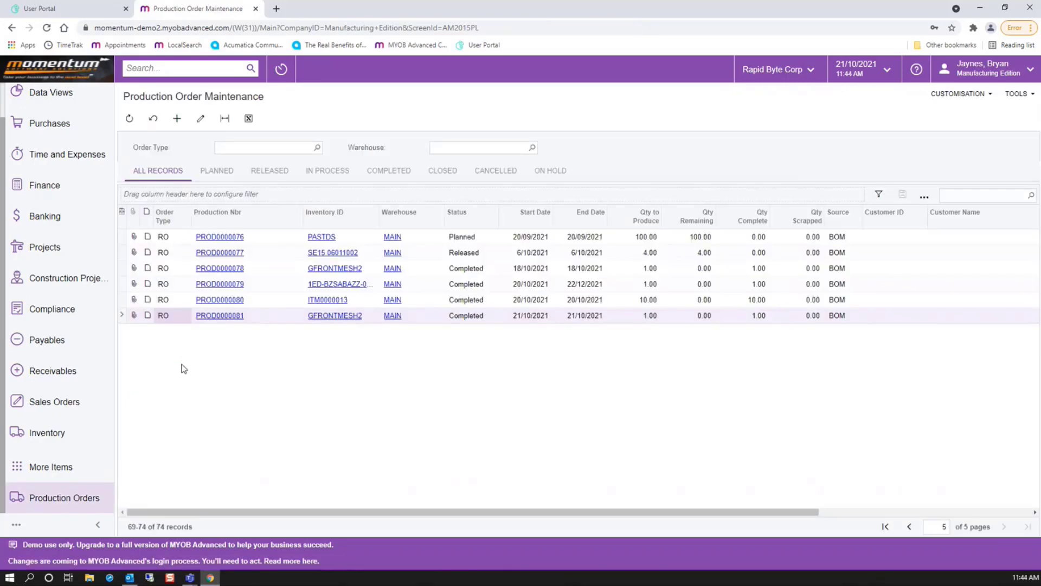
click(233, 318)
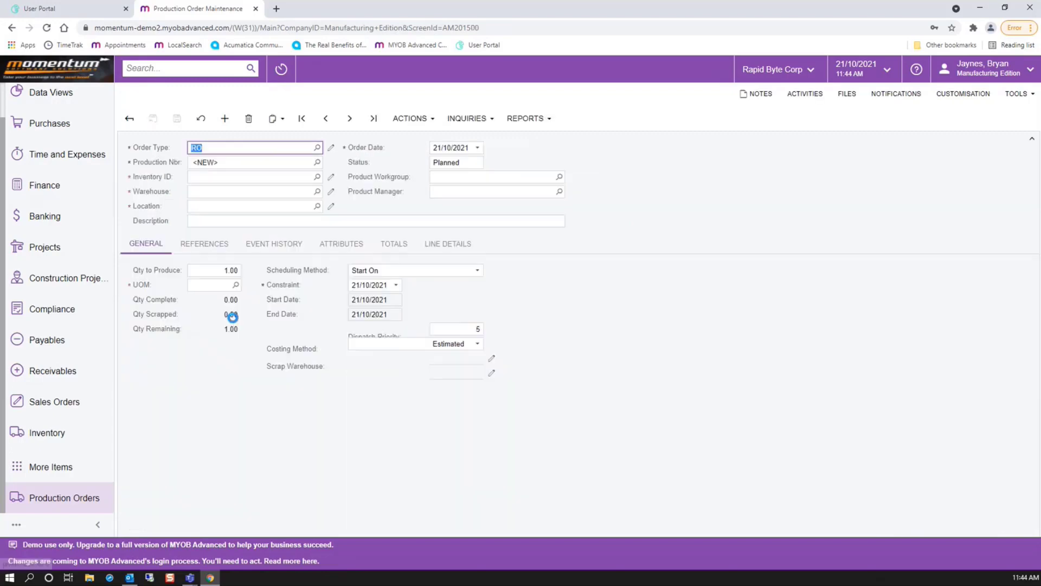
click(222, 248)
click(259, 247)
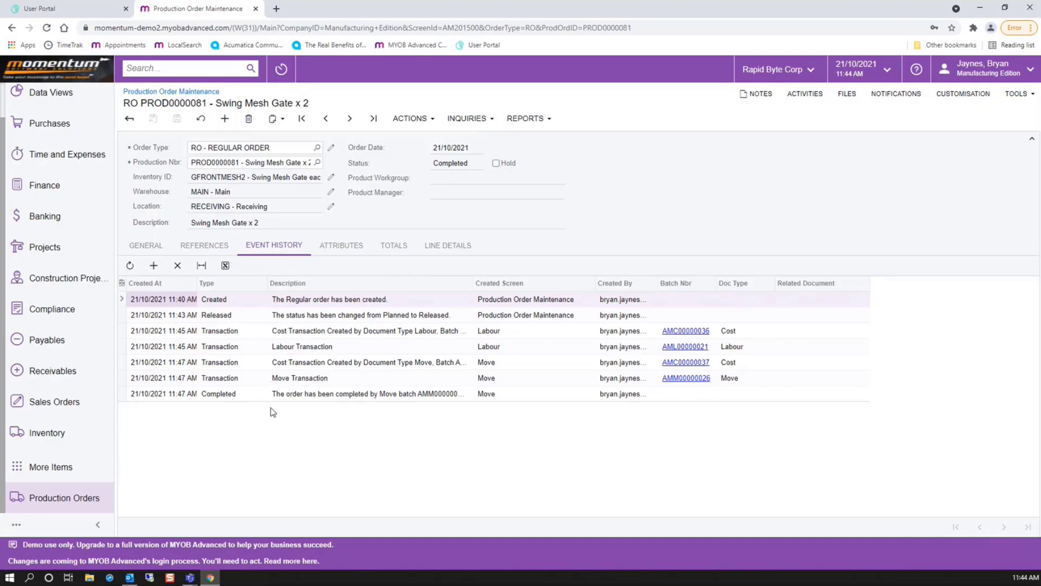
Compare the order's planned, actual and variance totals and look through the inquiries and actions it offers
click(397, 246)
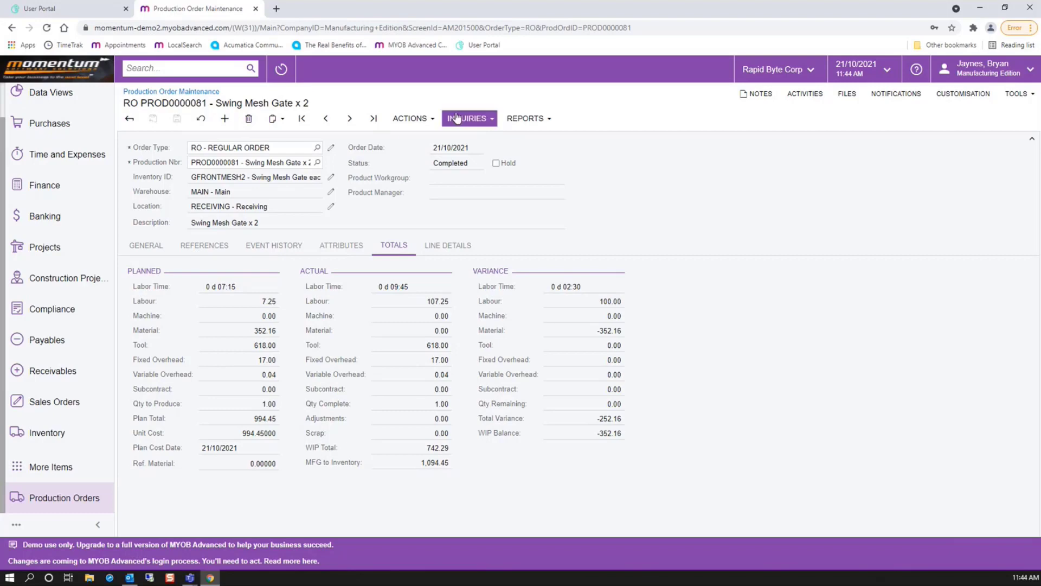
click(492, 119)
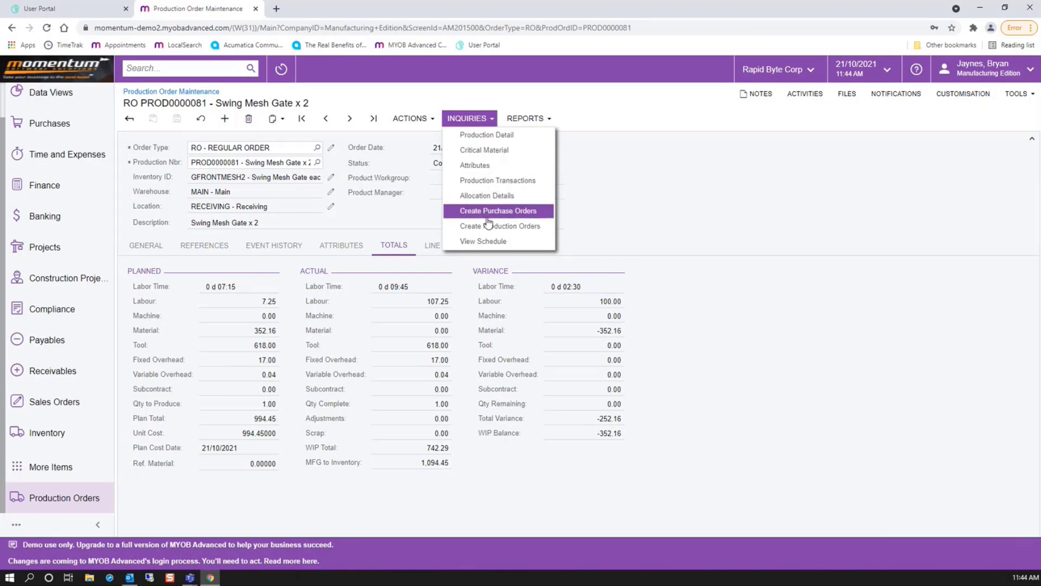
click(432, 120)
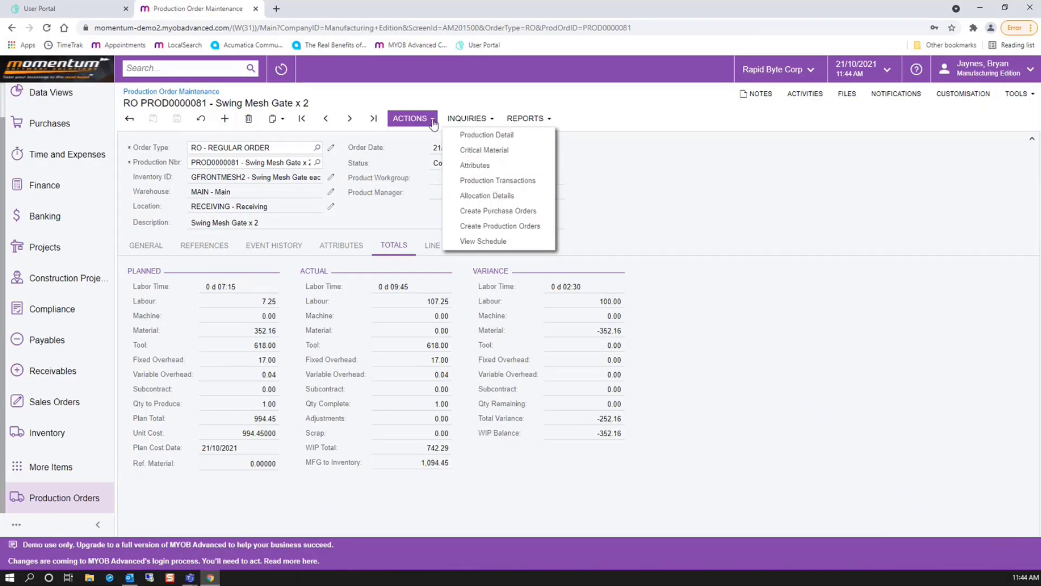
click(491, 121)
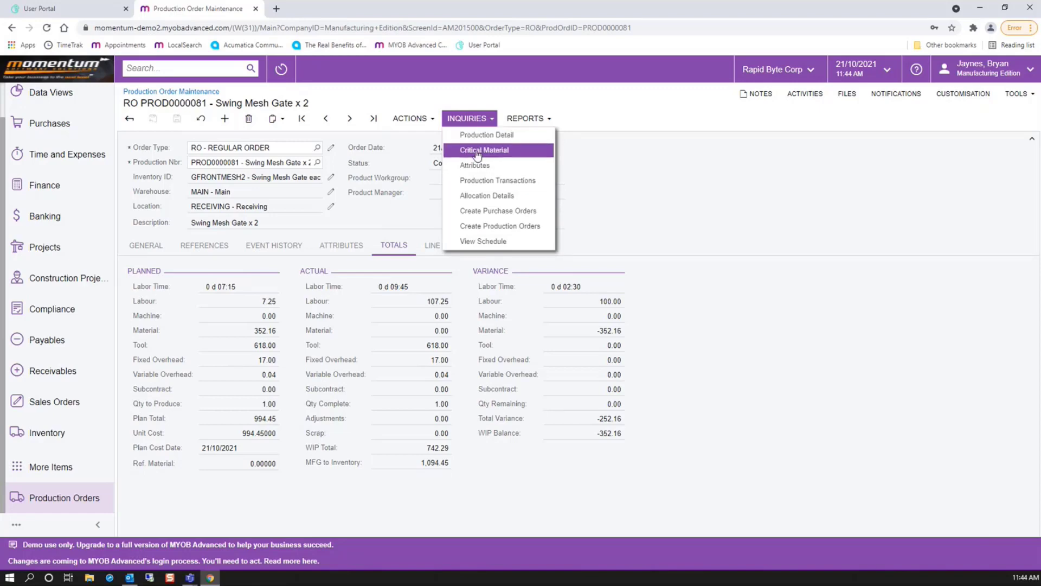
Open the production order materials transactions and create a new record
click(60, 502)
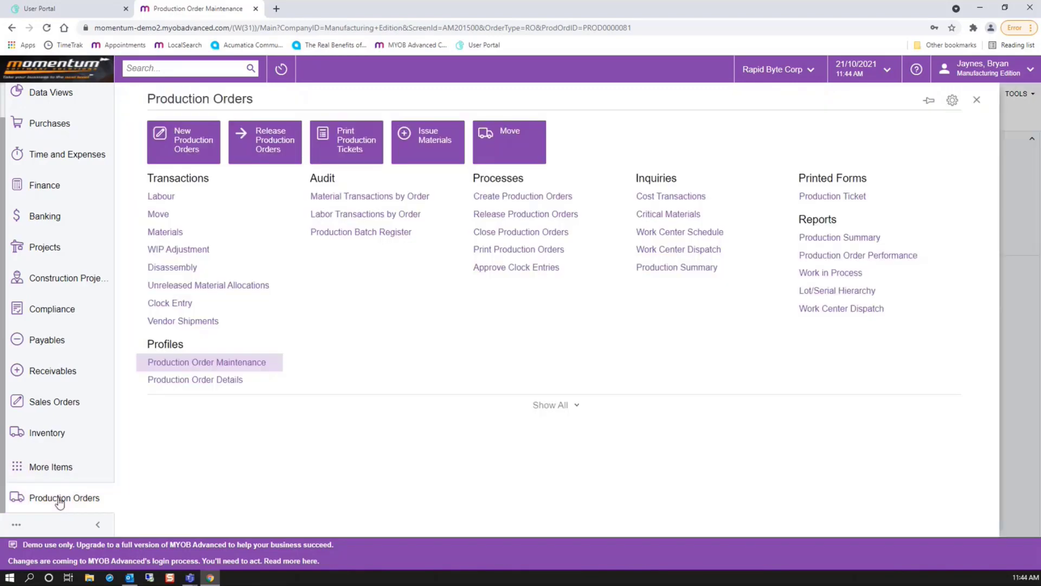
click(183, 236)
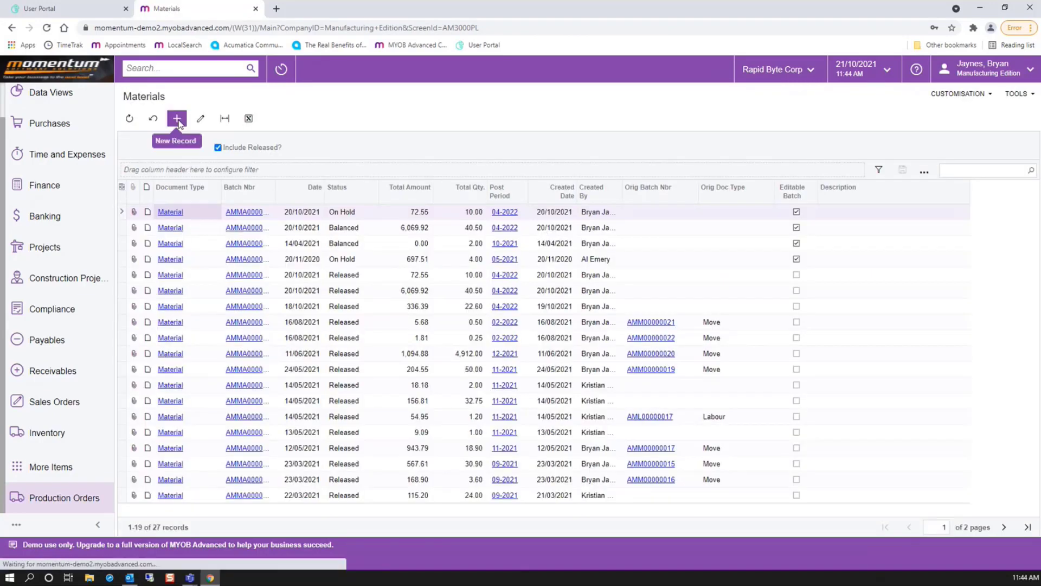
click(176, 118)
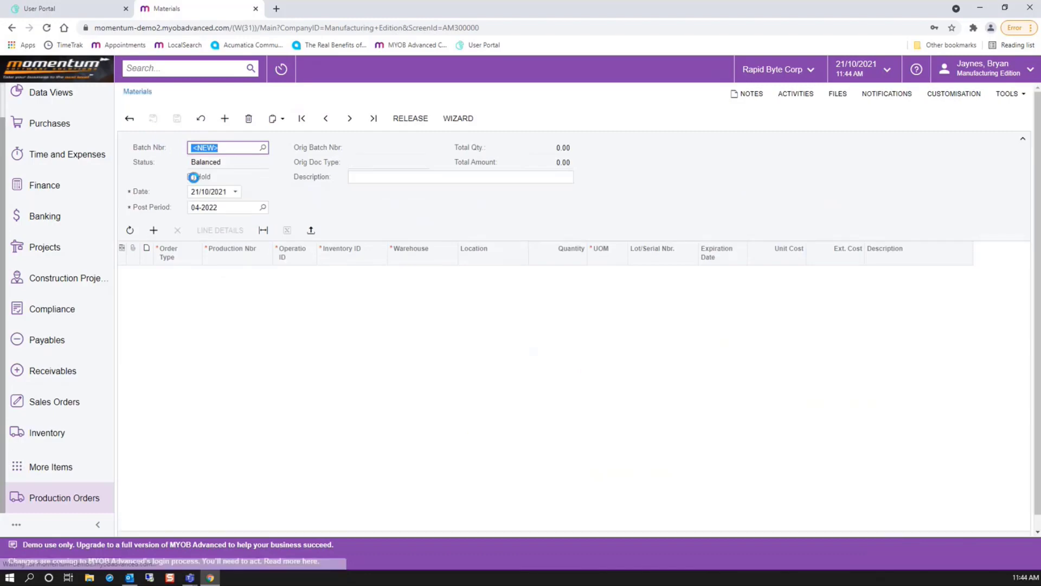
Try to add a material line for the Swing Mesh Gate x 2 production order, operation 0010 Fabricate, and look up its inventory item
click(154, 230)
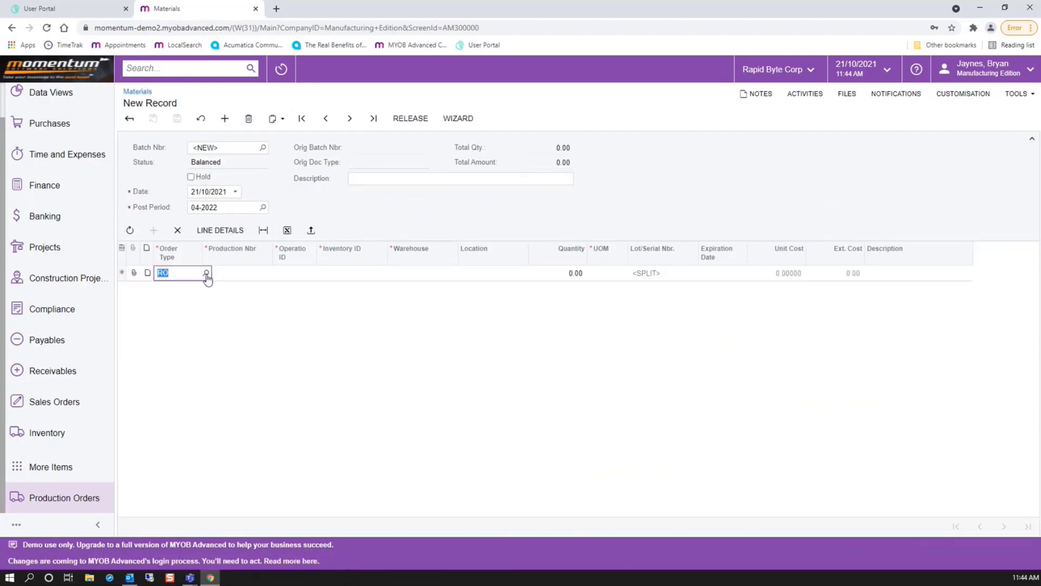
key(Tab)
text(81)
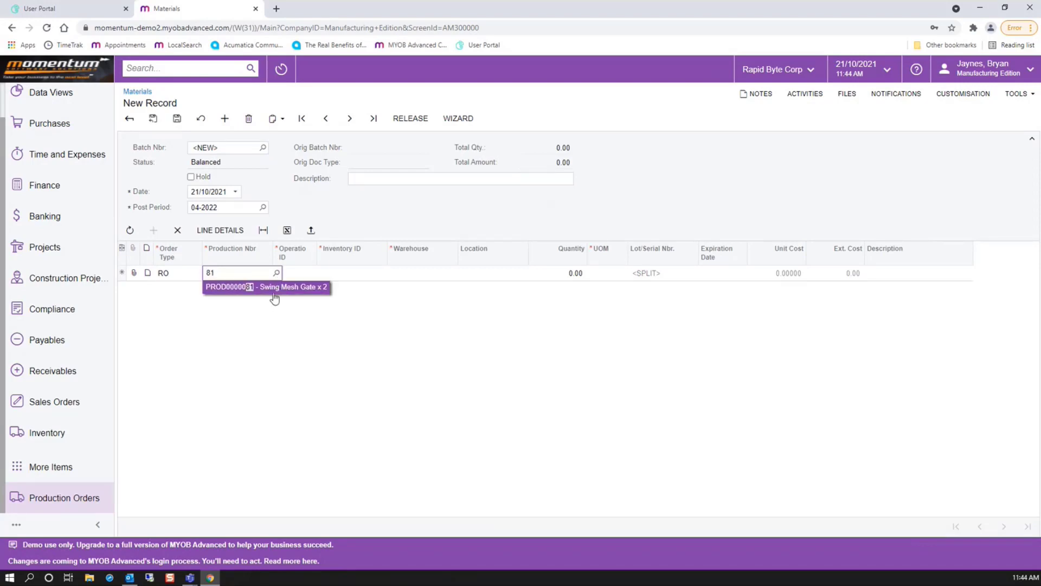
click(279, 290)
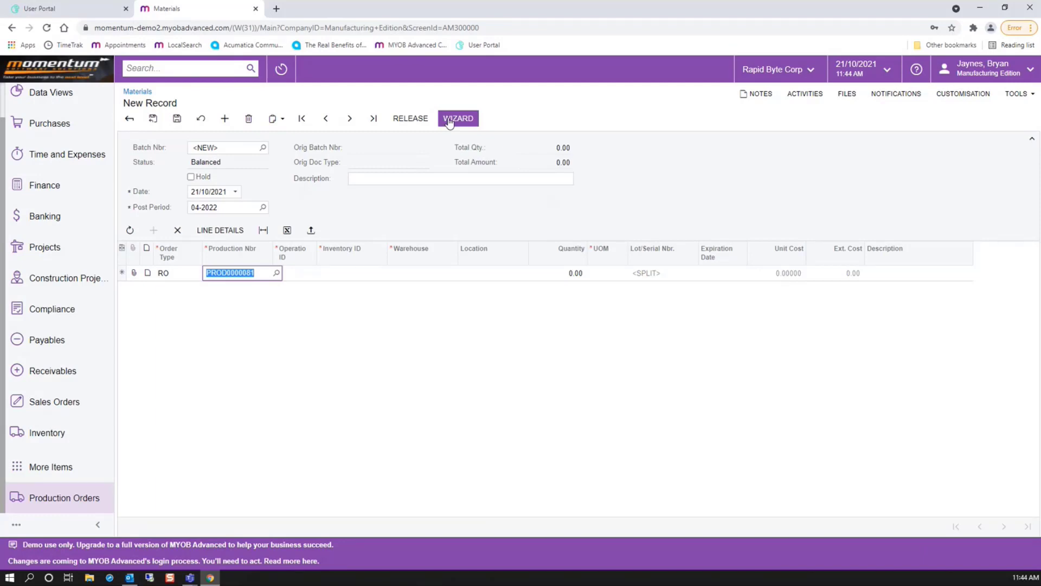
key(Tab)
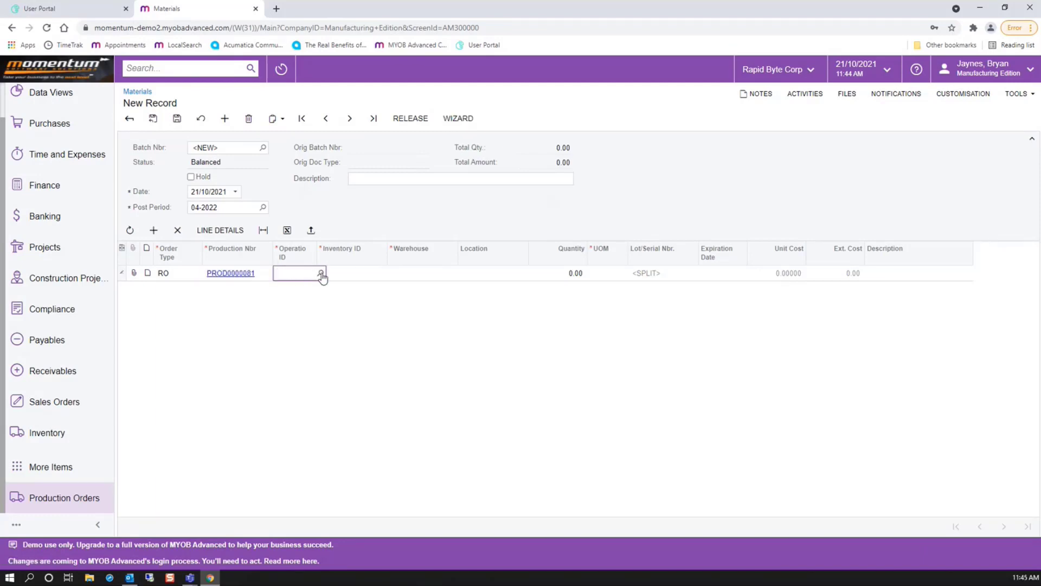
click(322, 274)
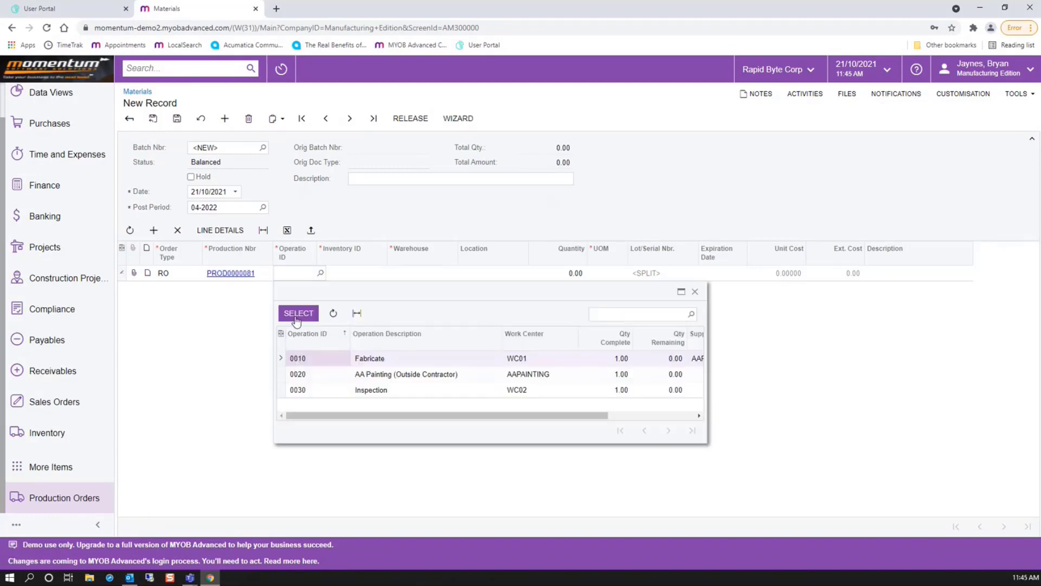
click(297, 313)
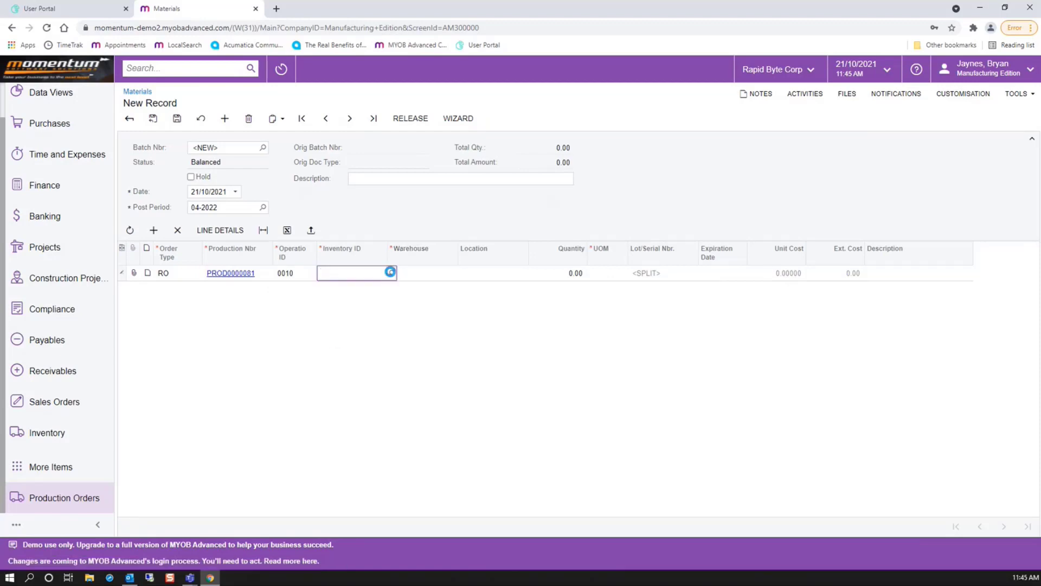
click(390, 272)
click(739, 291)
Open the material wizard and look through the list of production orders available for issuing materials
click(453, 119)
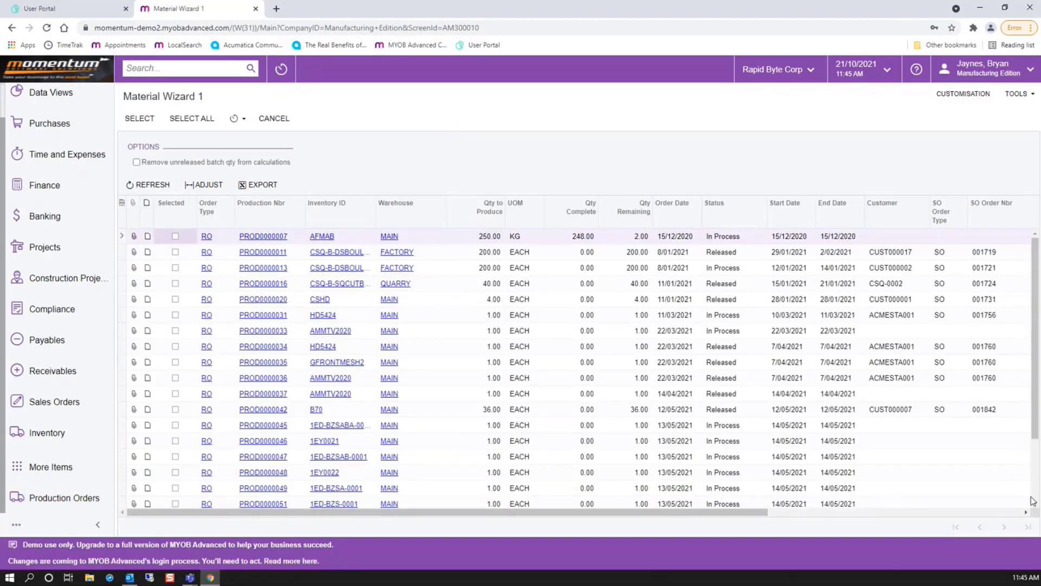
scroll(1034, 422, down, 3)
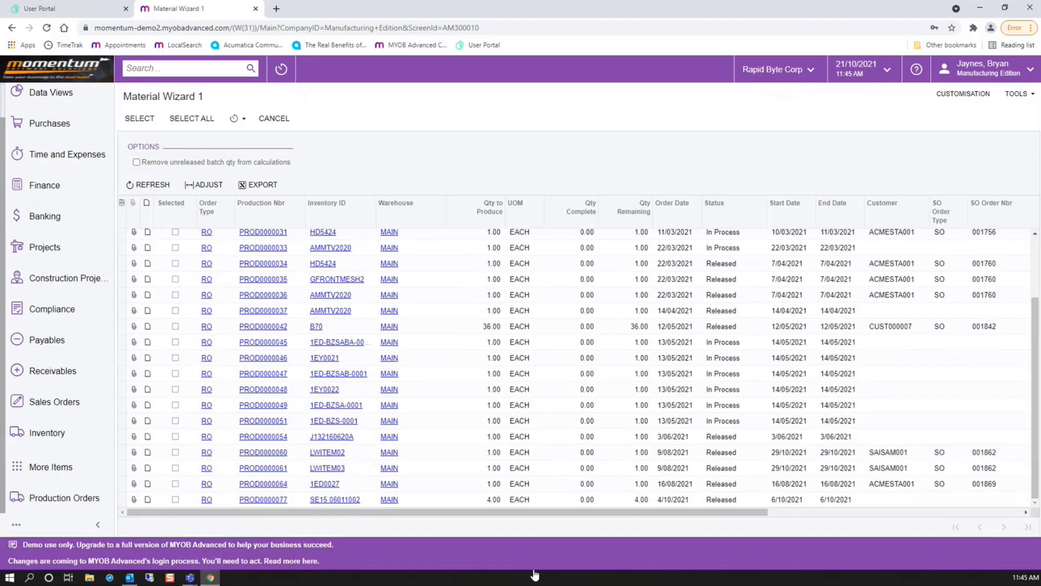
click(1026, 512)
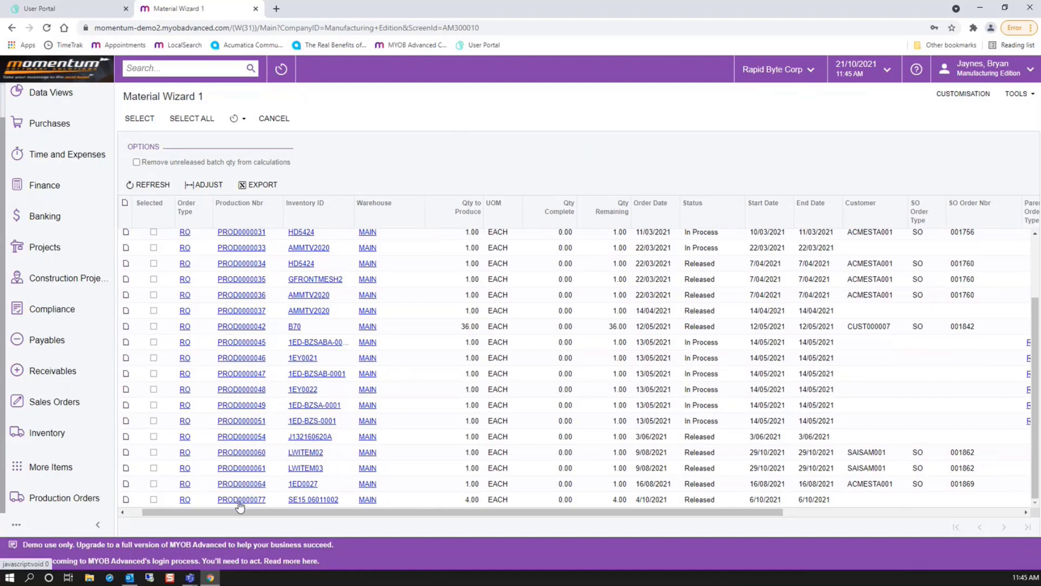
Review the Master Production Schedule and the Forecast records in Material Requirements Planning
click(70, 498)
click(60, 473)
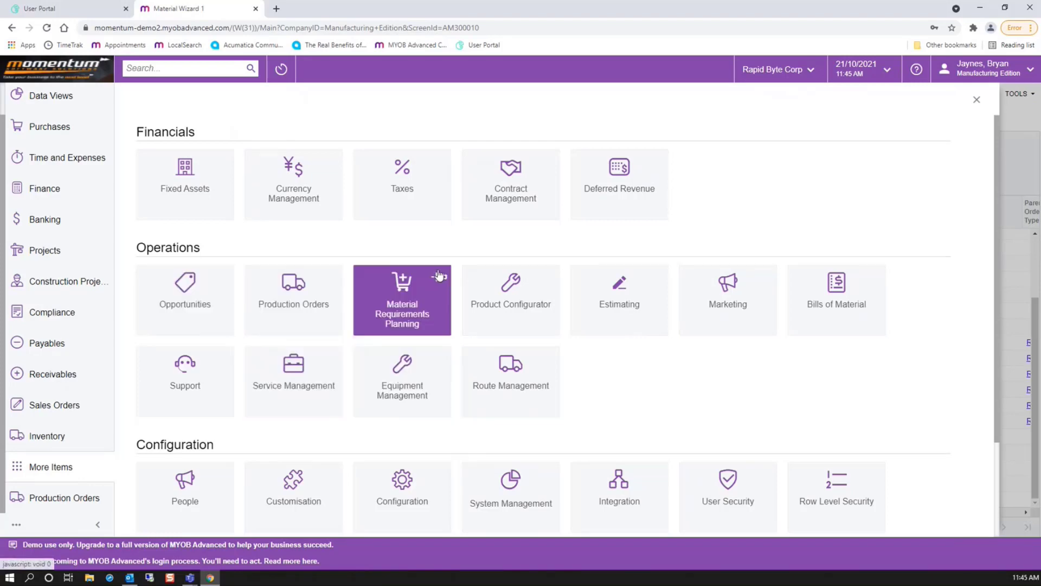
click(401, 309)
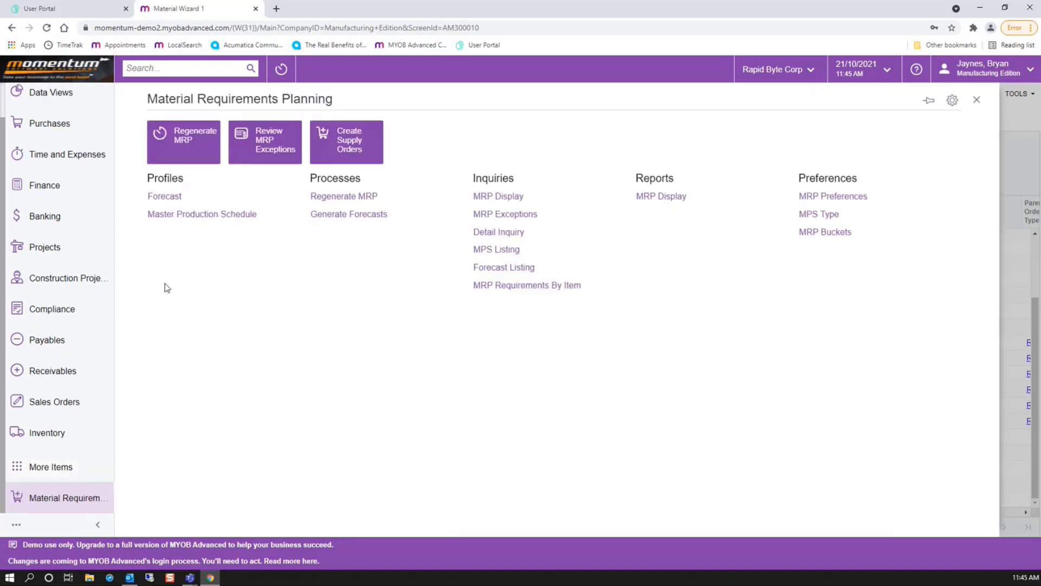
click(182, 219)
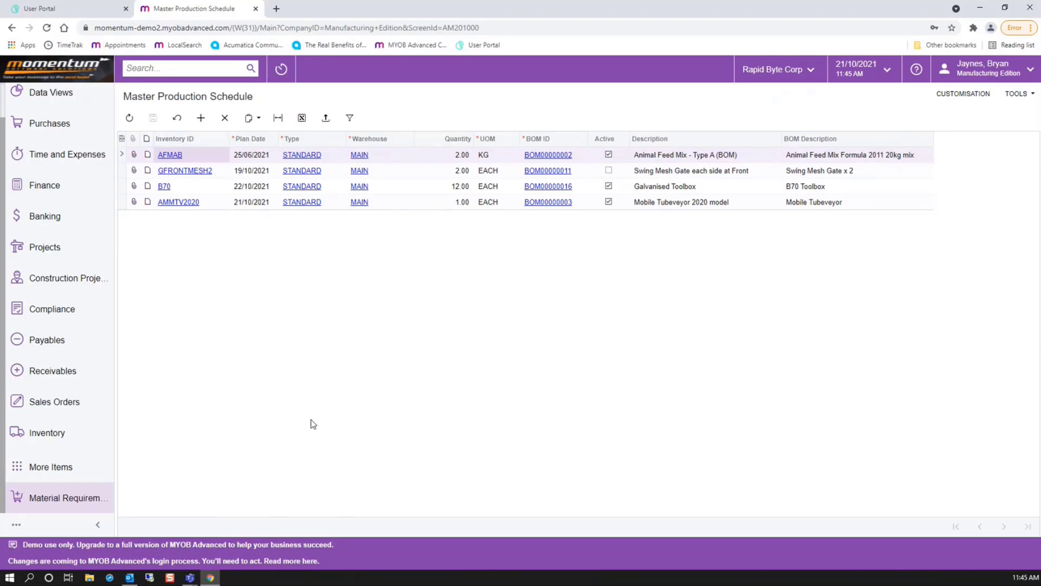
click(85, 499)
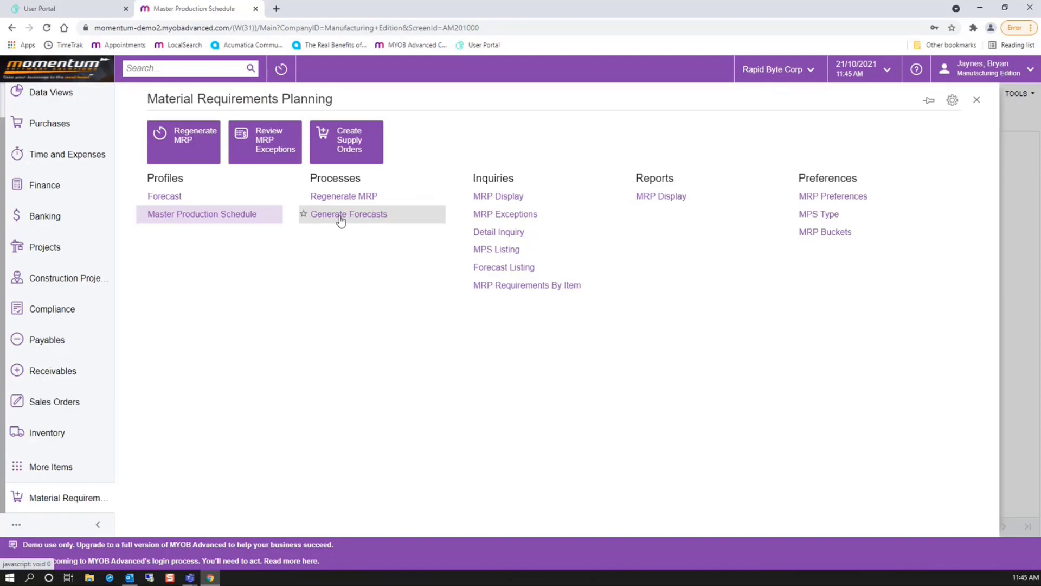
click(179, 198)
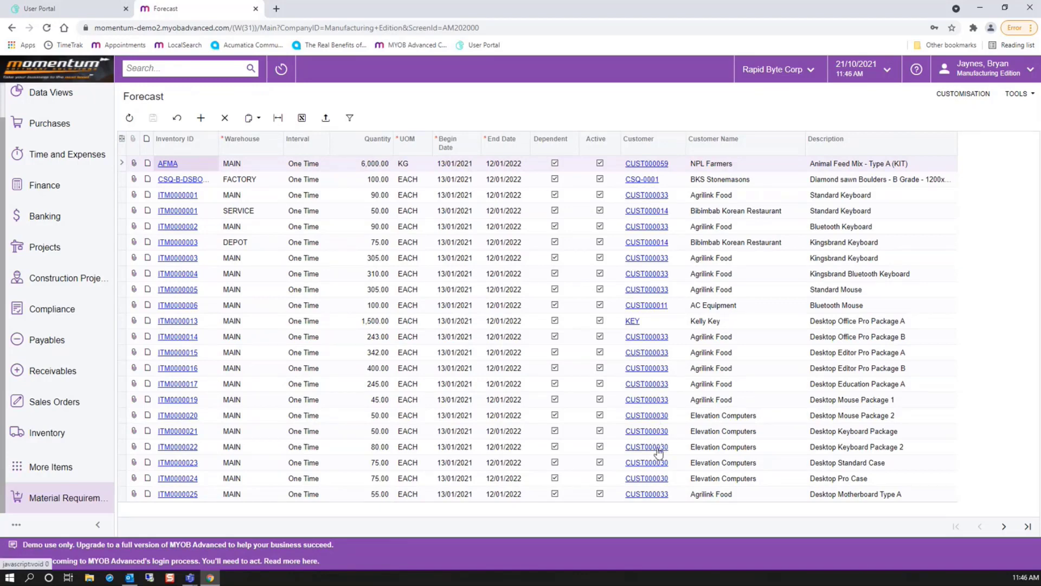
Open Regenerate MRP and review the log of its last run through to the end
click(91, 506)
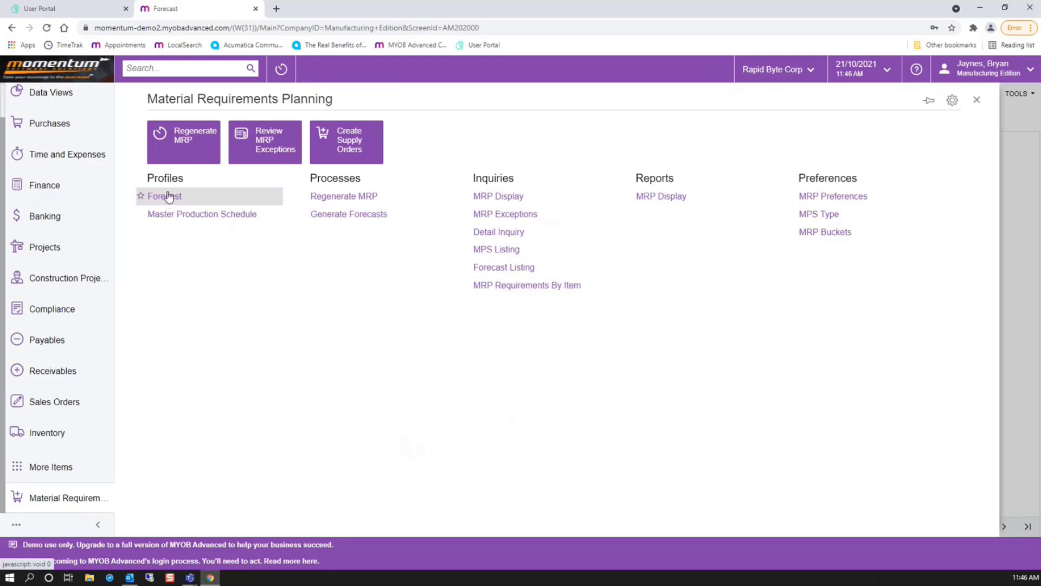
click(343, 211)
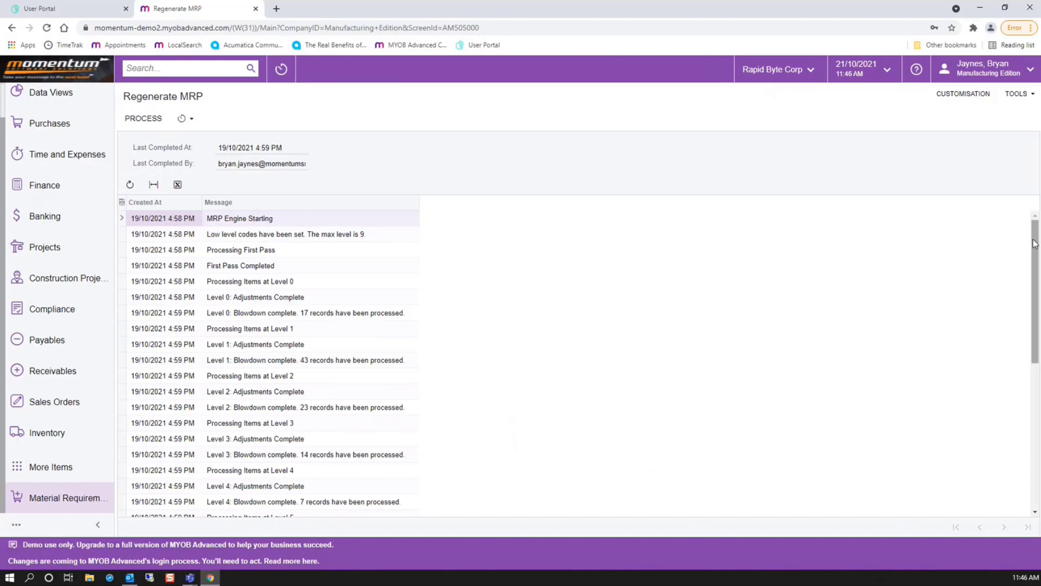
drag(1037, 241, 1037, 404)
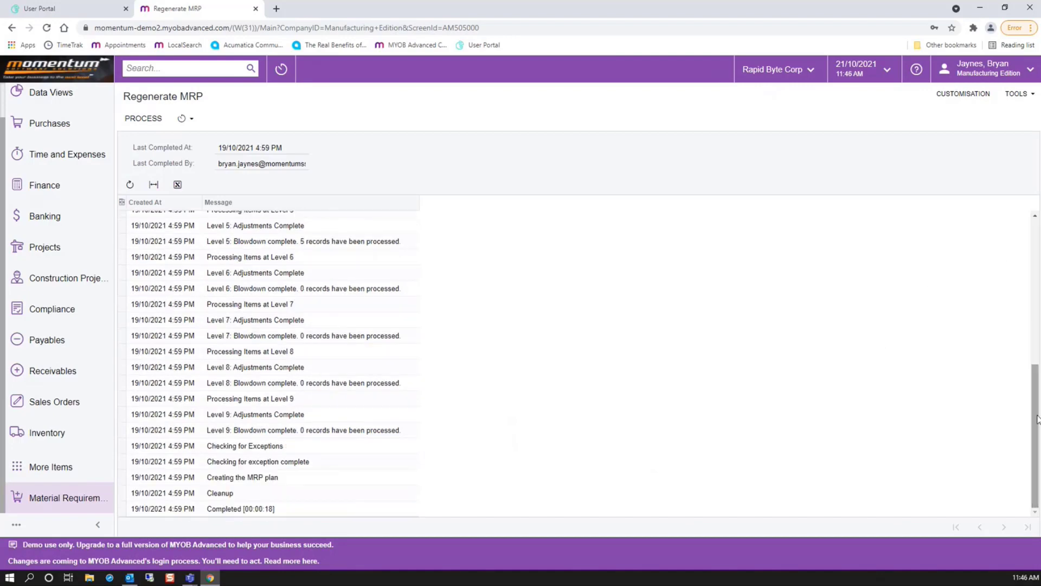